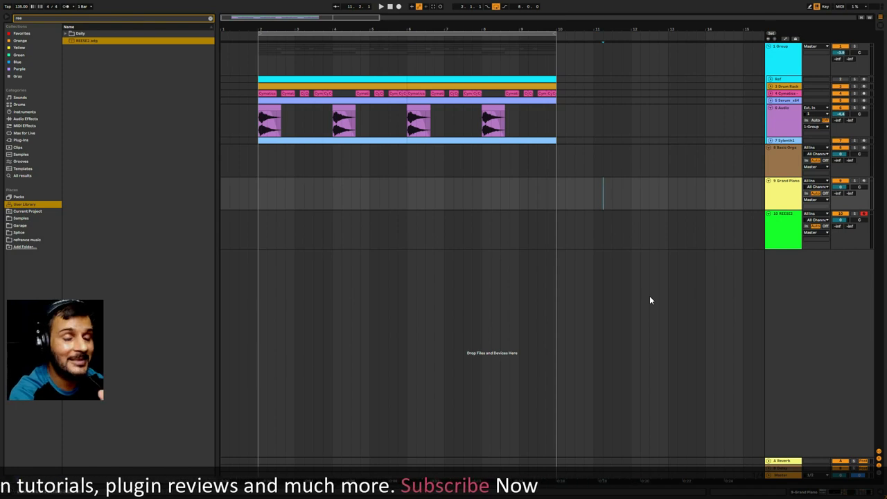
Play the existing loop from bar 2 and collapse the purple 6 Audio track
click(256, 239)
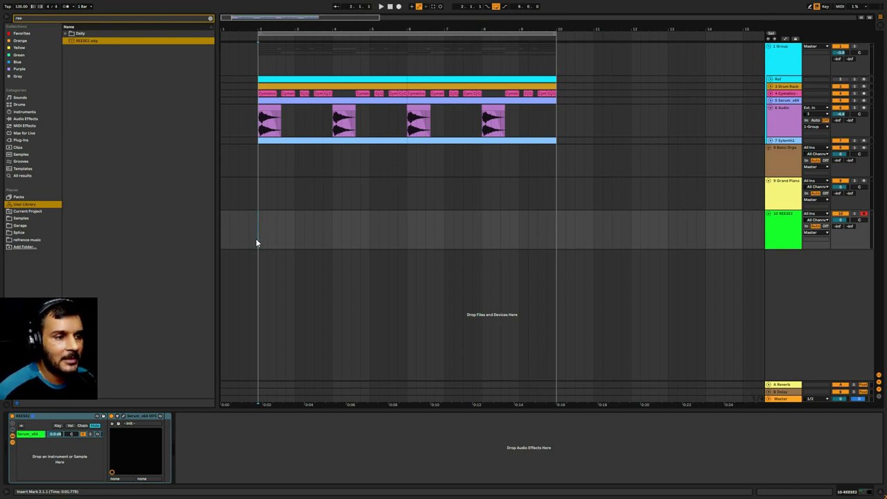
key(space)
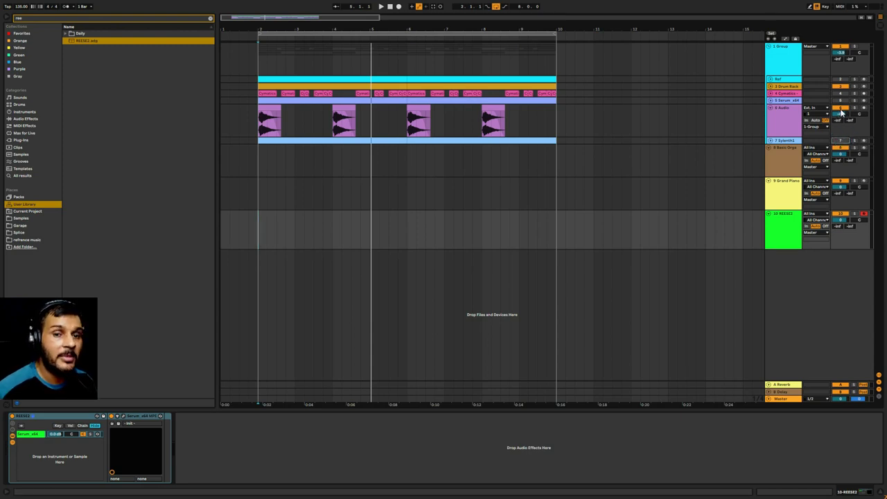
click(769, 108)
click(258, 142)
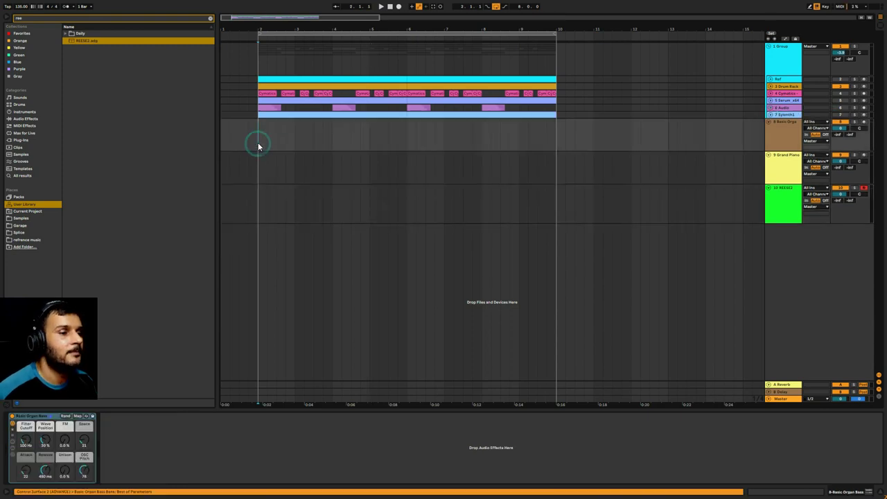
key(space)
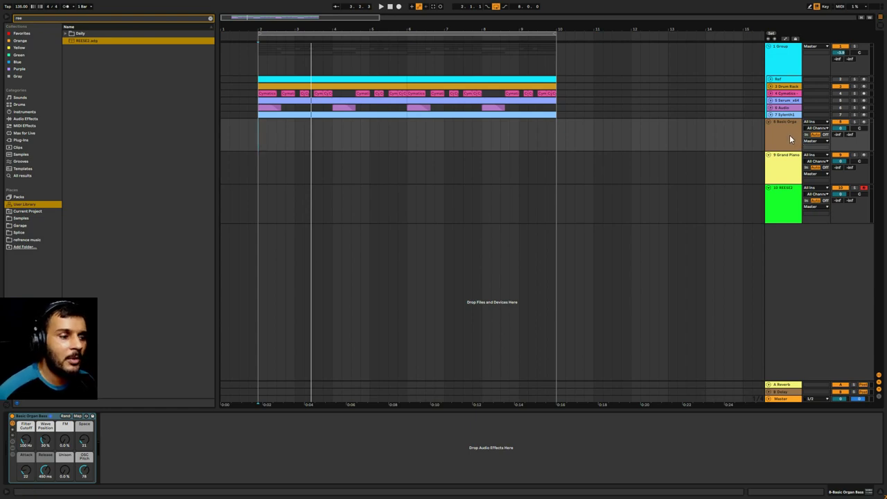
Search the browser's instruments for "organ ba" and preview the Basic Organ Bass preset
click(38, 416)
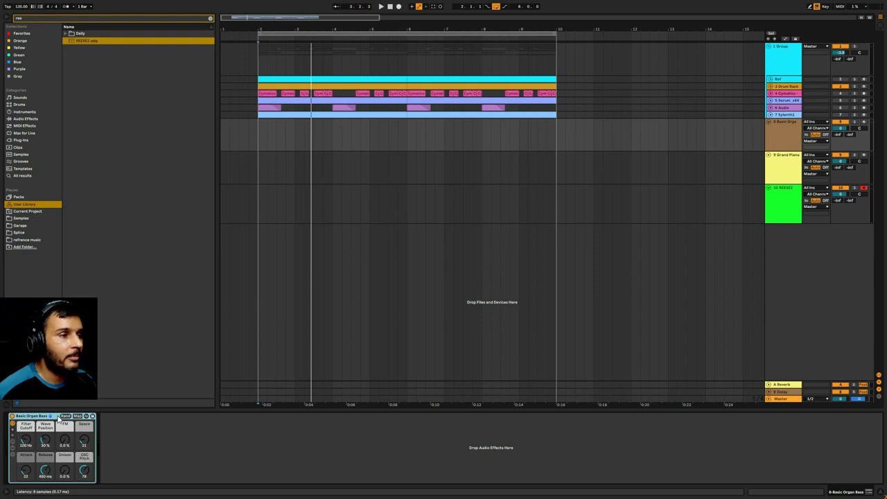
click(211, 19)
click(25, 112)
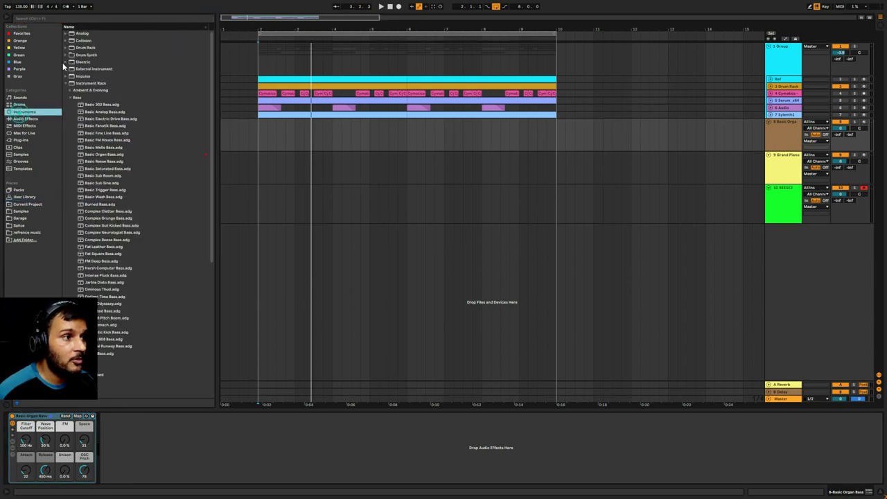
click(73, 19)
text(organ ba)
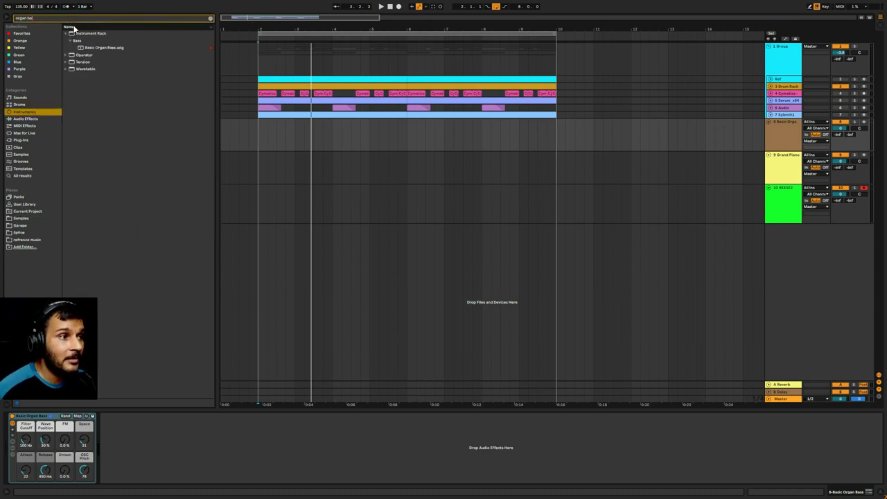
click(111, 47)
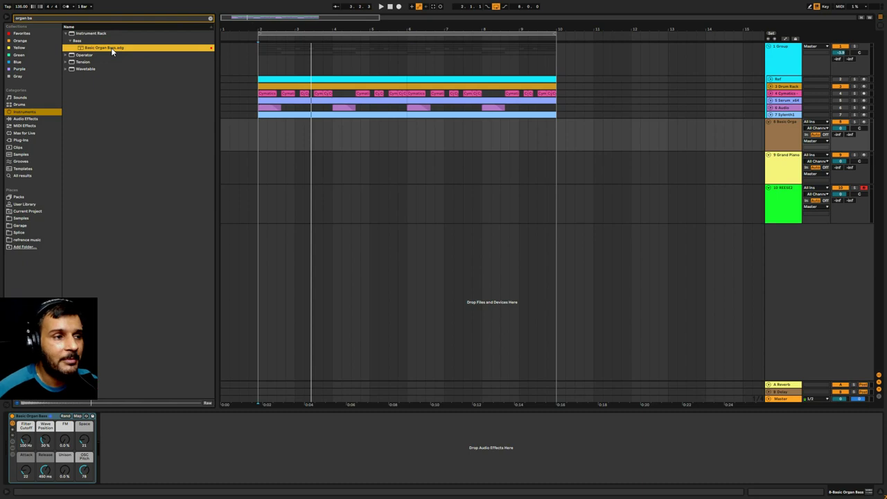
Insert an empty MIDI clip from bar 2 to bar 10 on the Basic Organ Bass track
click(286, 179)
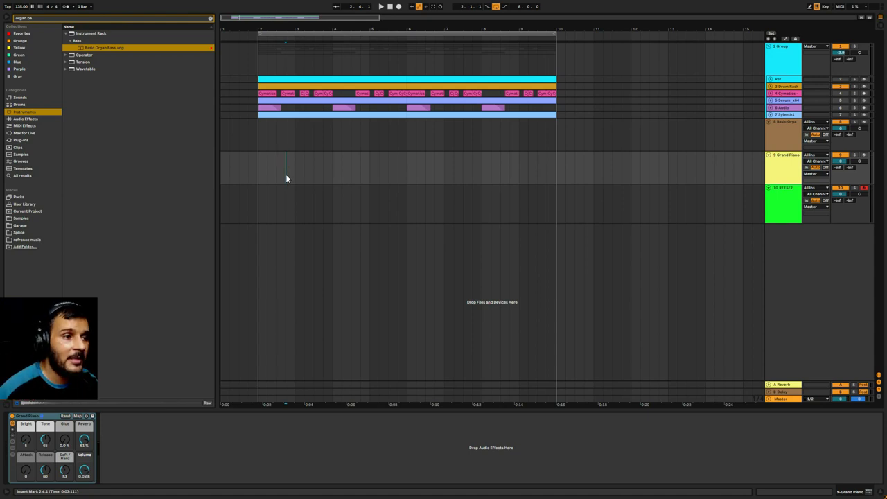
drag(260, 139, 556, 146)
key(ctrl+shift+m)
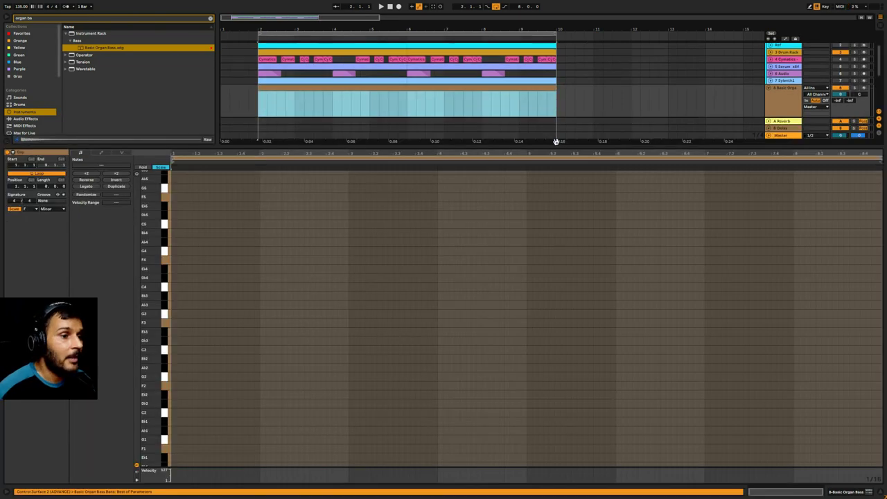
Compare the clip's note editor with the F Minor scale view off and on, and enlarge the arrangement area
click(204, 336)
click(158, 169)
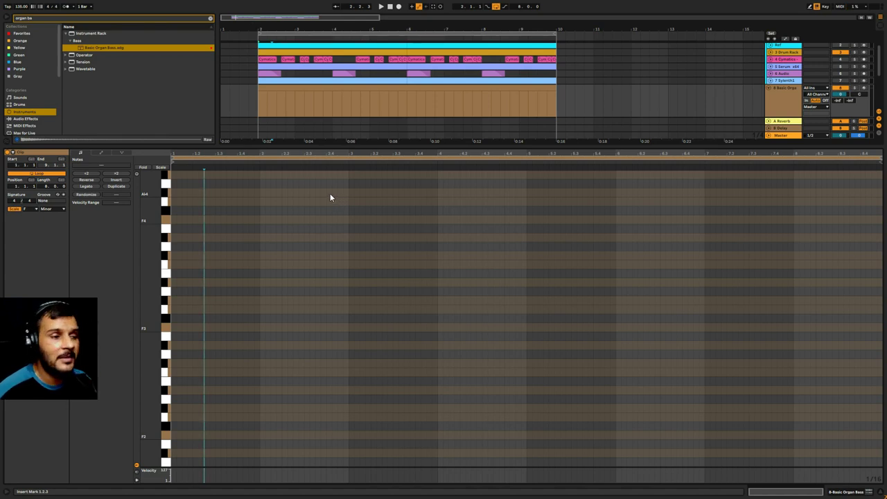
click(161, 168)
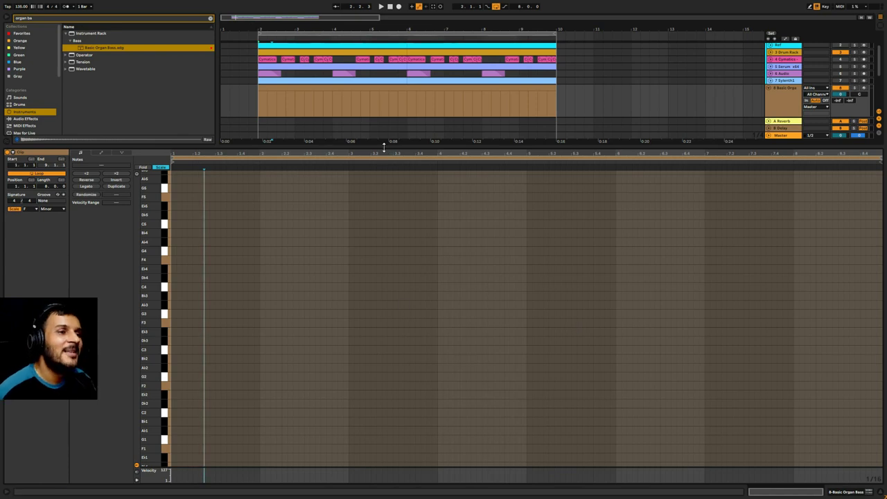
drag(384, 146, 382, 247)
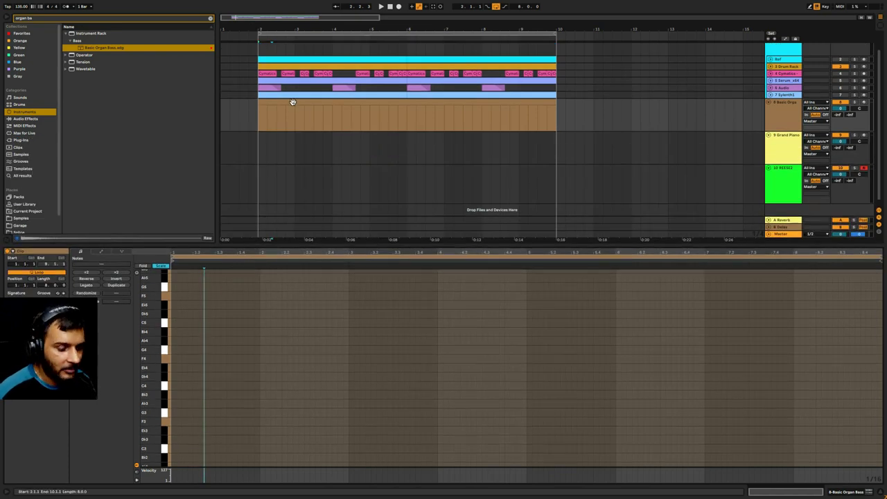
click(206, 358)
click(317, 322)
click(417, 339)
drag(198, 303, 529, 455)
key(Delete)
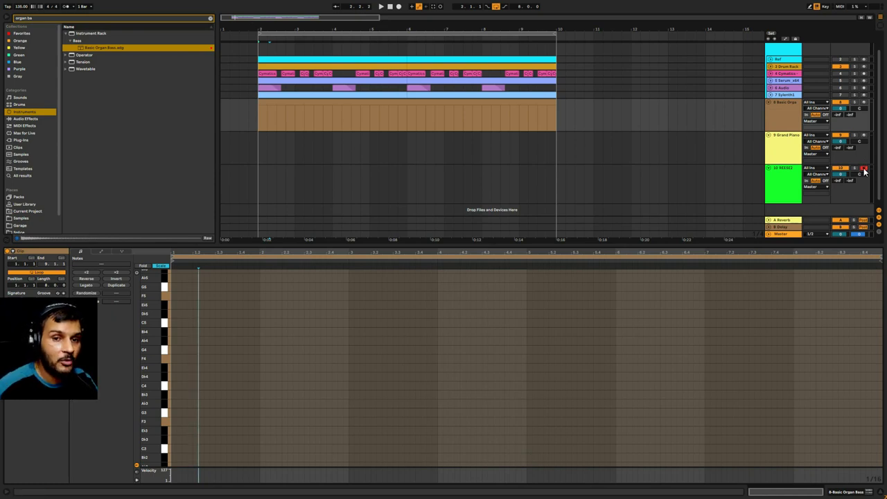
Arm the Basic Organ Bass track, perform a bass line over the loop from bar 2, and capture it into the clip
click(864, 102)
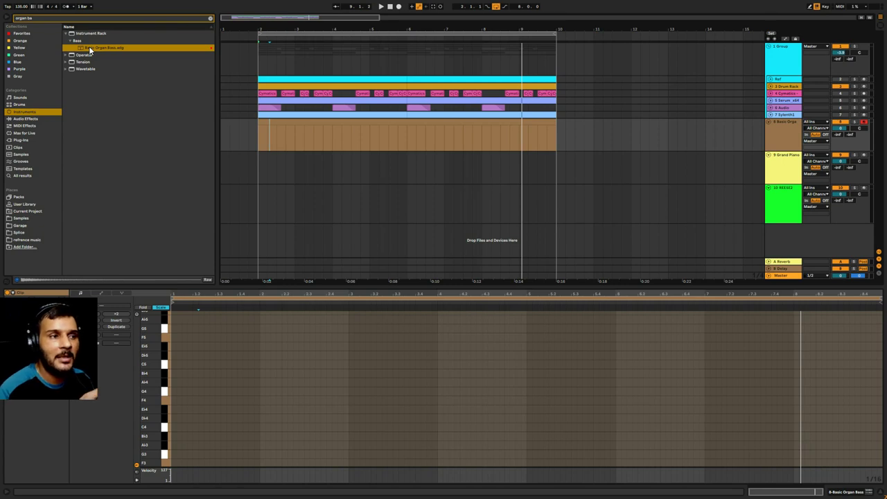
key(space)
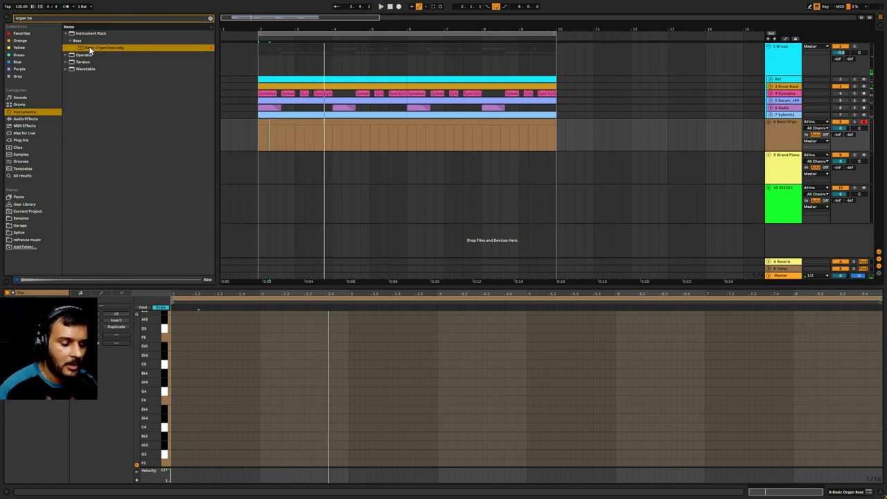
click(260, 158)
key(space)
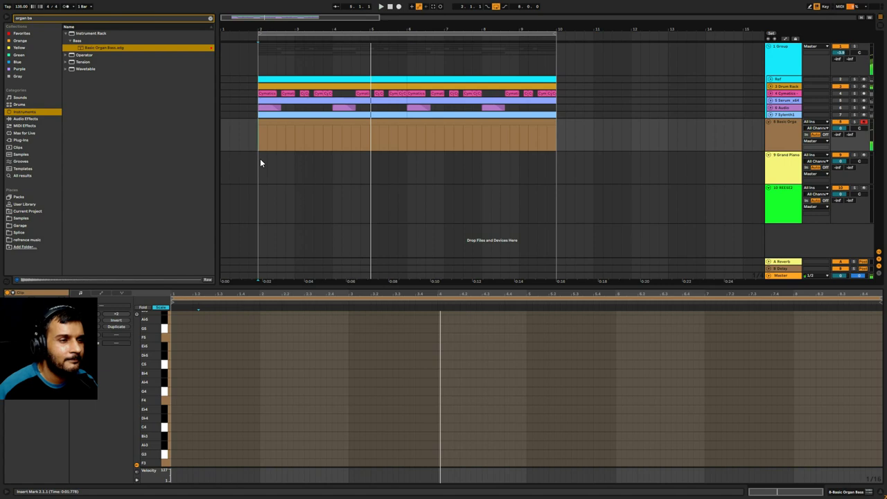
key(space)
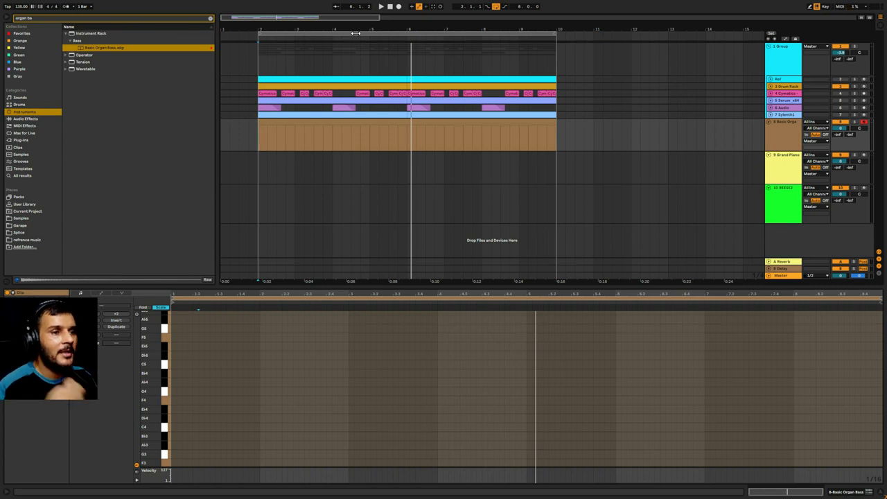
click(434, 8)
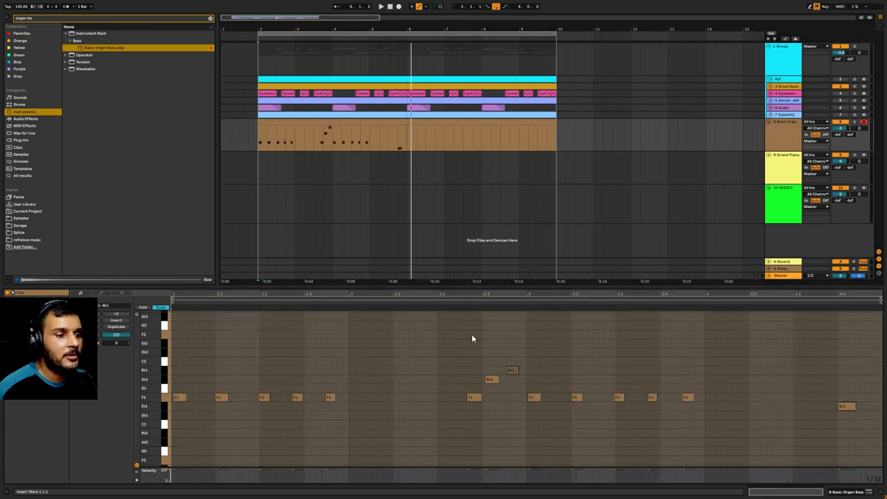
Trim the organ bass clip to four bars, ending at bar 6, and open its notes
drag(416, 284, 411, 266)
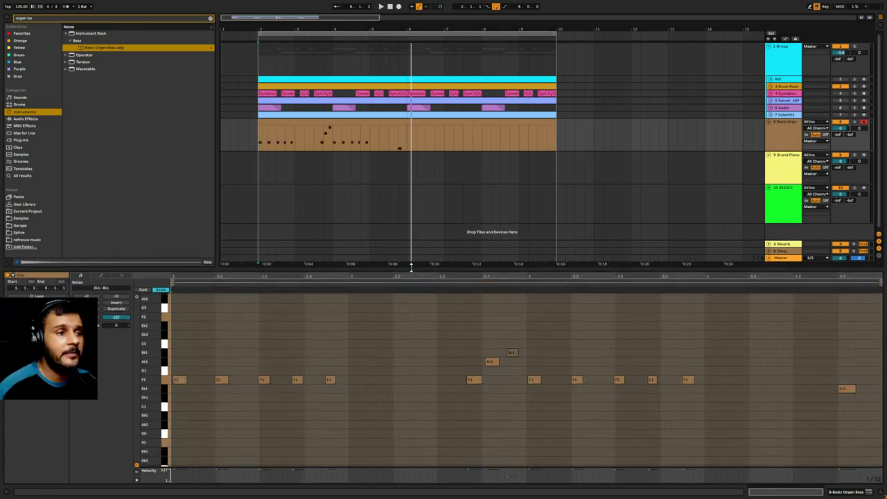
click(388, 220)
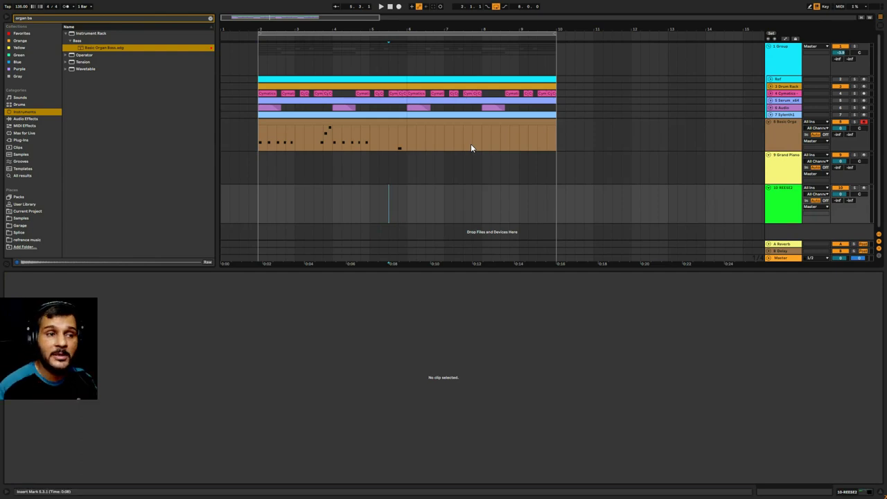
click(444, 157)
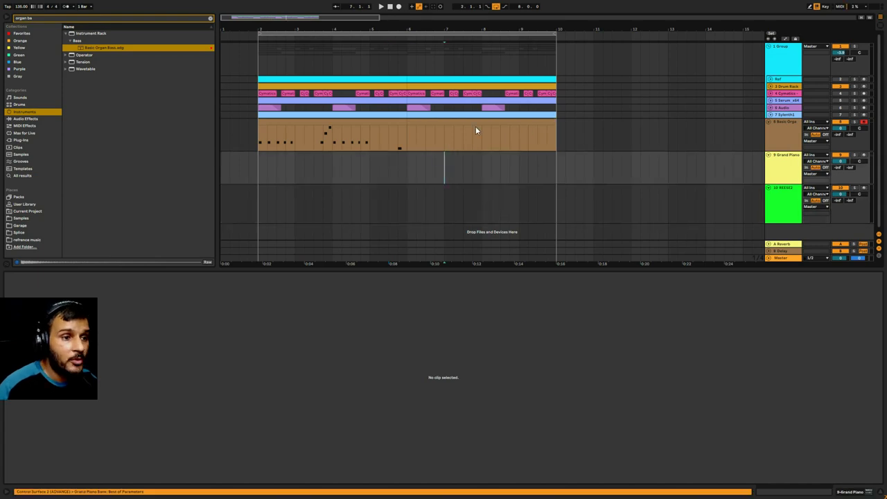
drag(555, 120, 411, 124)
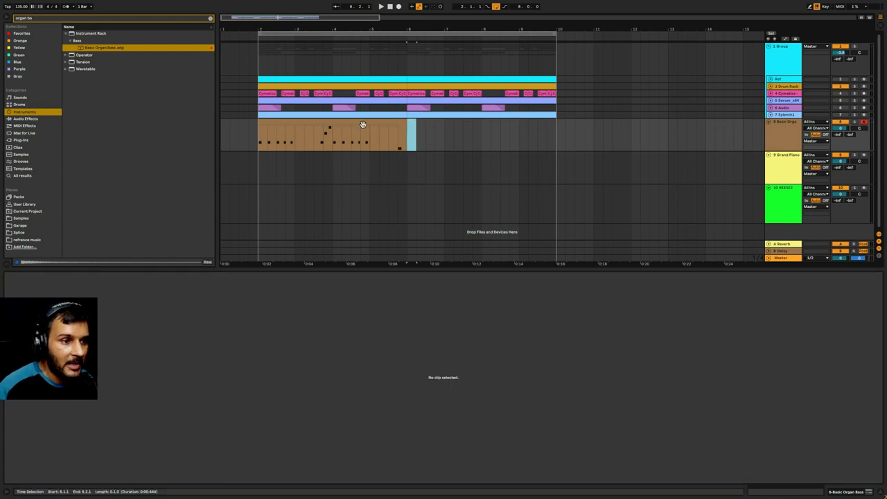
click(362, 122)
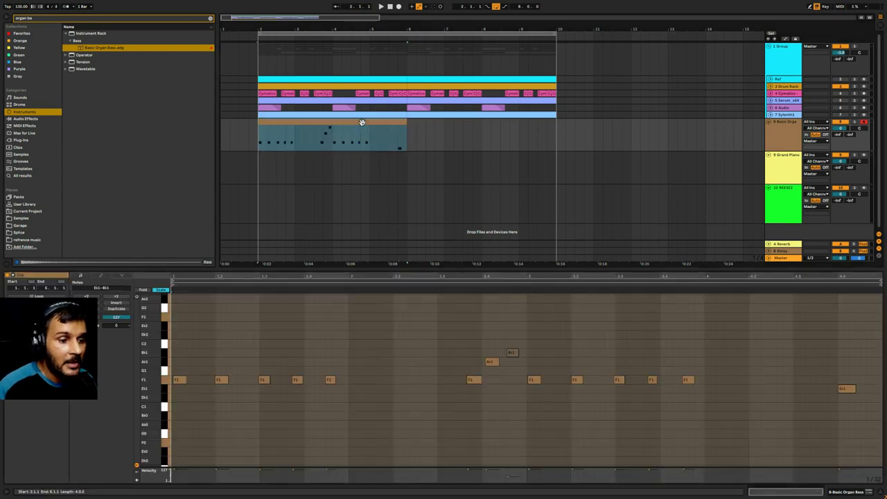
Quantize the start of all notes in the organ bass clip to 1/16 at 100%
click(435, 353)
drag(355, 268, 348, 207)
click(381, 369)
key(ctrl+a)
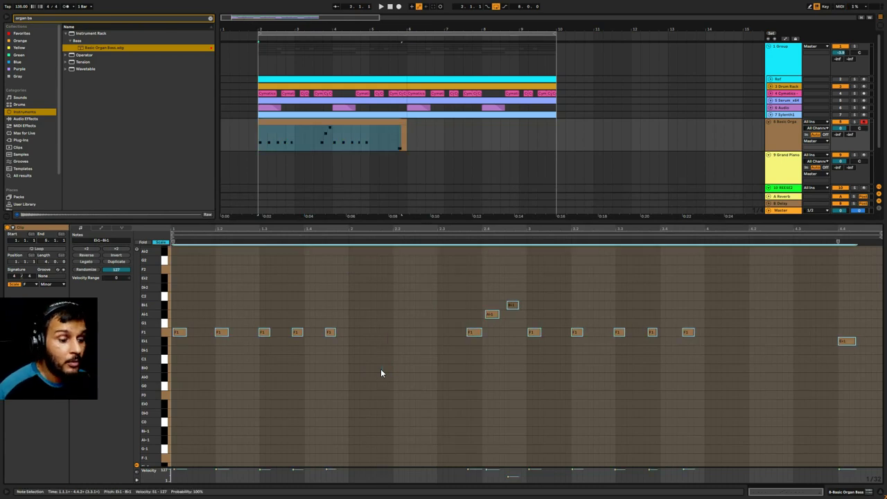
key(ctrl+shift+u)
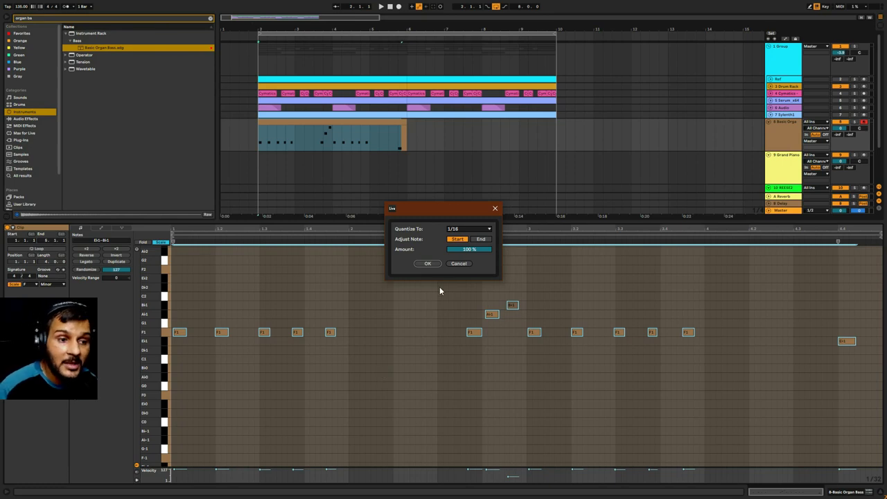
click(489, 229)
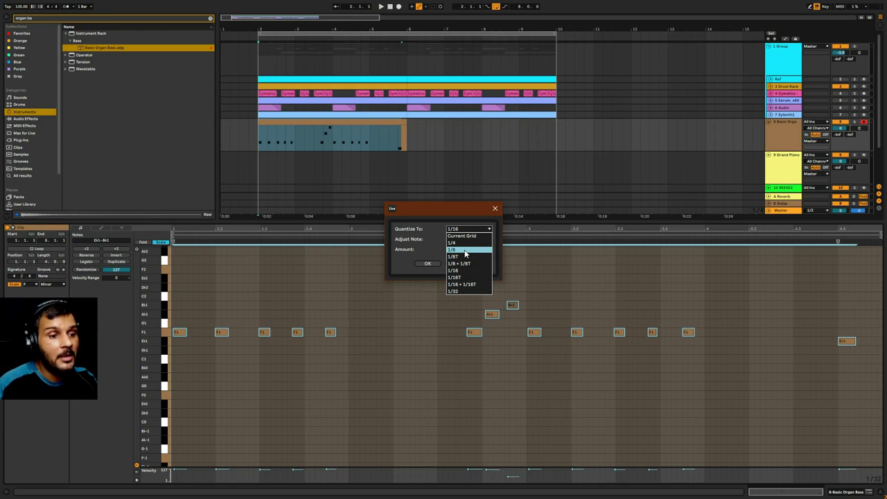
click(463, 270)
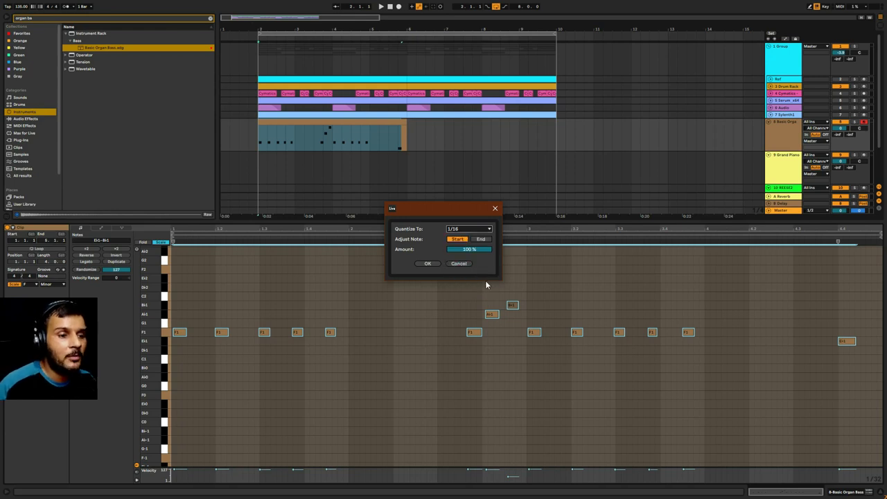
click(423, 264)
click(397, 354)
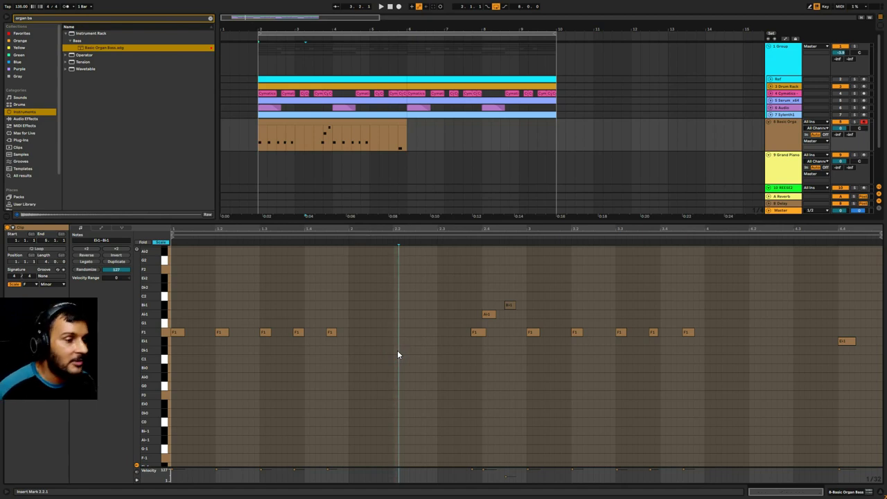
Play back the bass line and move the F1 note before the A♭1 note a sixteenth earlier, to 2.3.3
key(space)
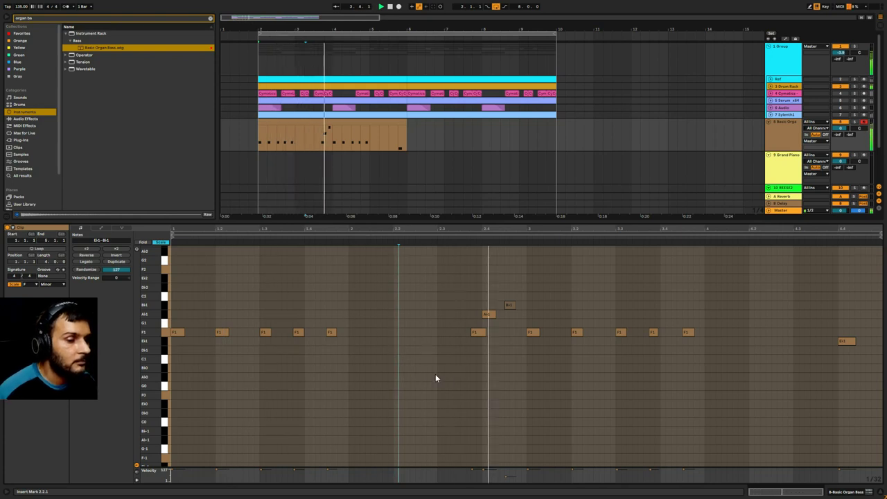
key(space)
click(477, 332)
drag(478, 333, 473, 333)
key(space)
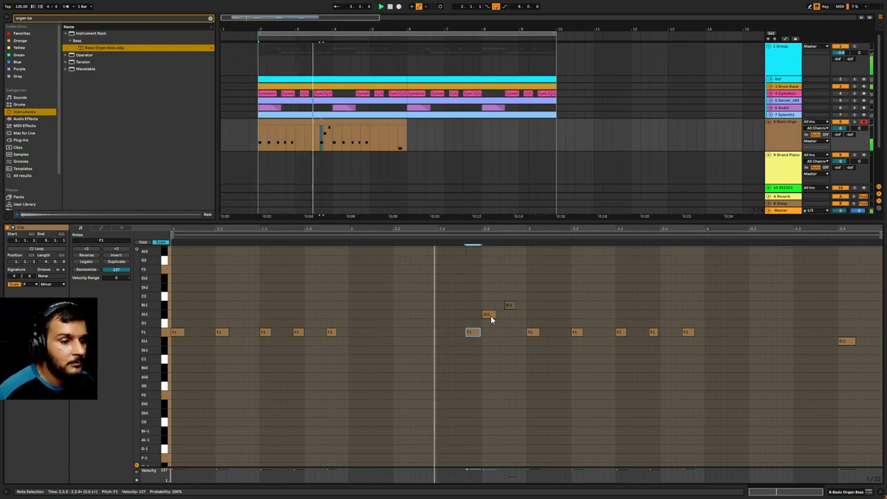
drag(476, 333, 469, 334)
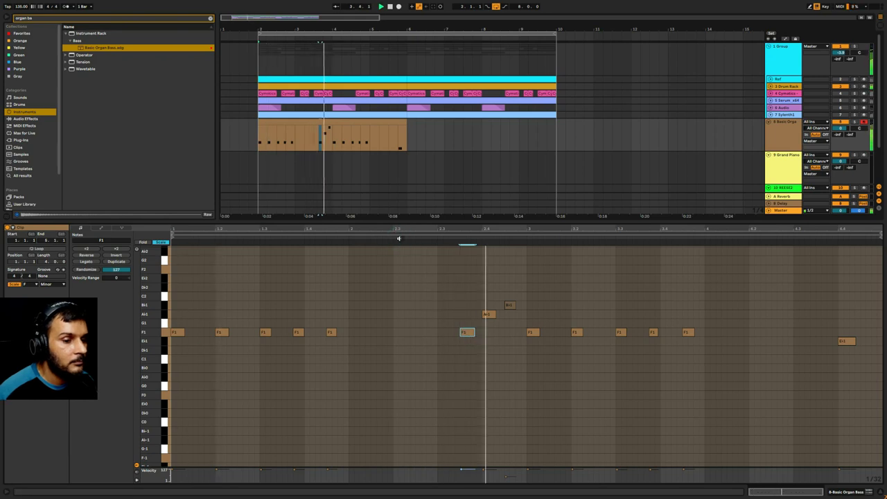
key(space)
Lengthen the B♭1 note slightly and raise its velocity, undoing the unwanted edit to the F1 notes in bar 3
click(512, 306)
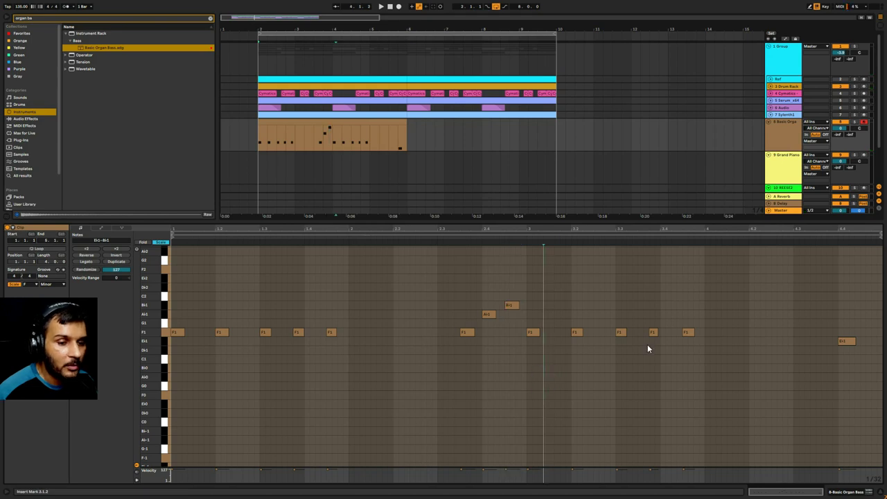
drag(624, 334, 660, 330)
key(ctrl+z)
Play back the edited organ bass line through its four bars with the loop
click(595, 393)
click(506, 390)
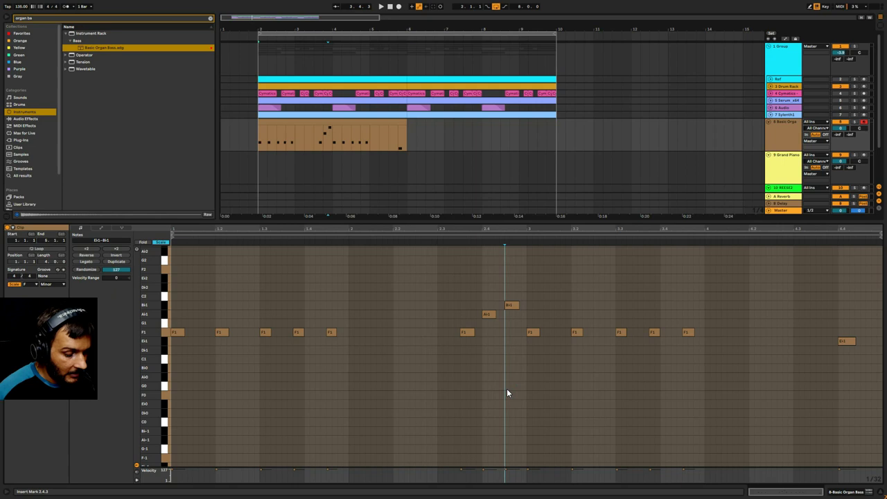
key(ctrl+a)
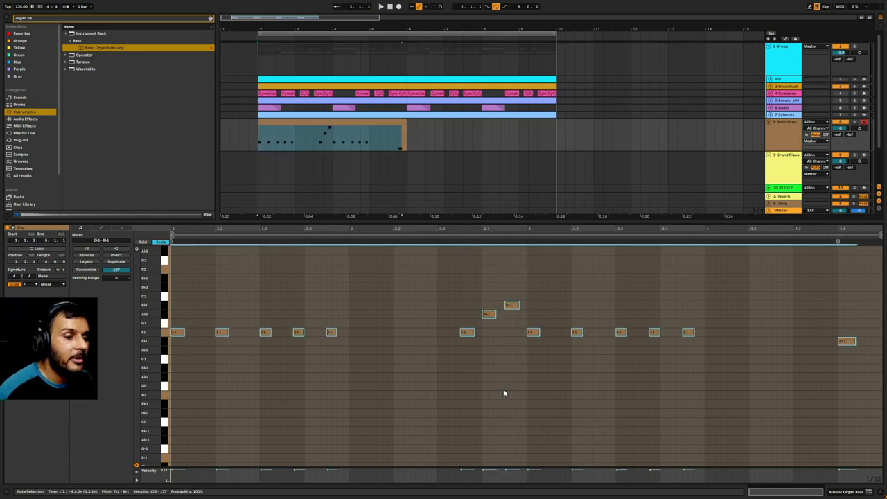
click(504, 393)
key(space)
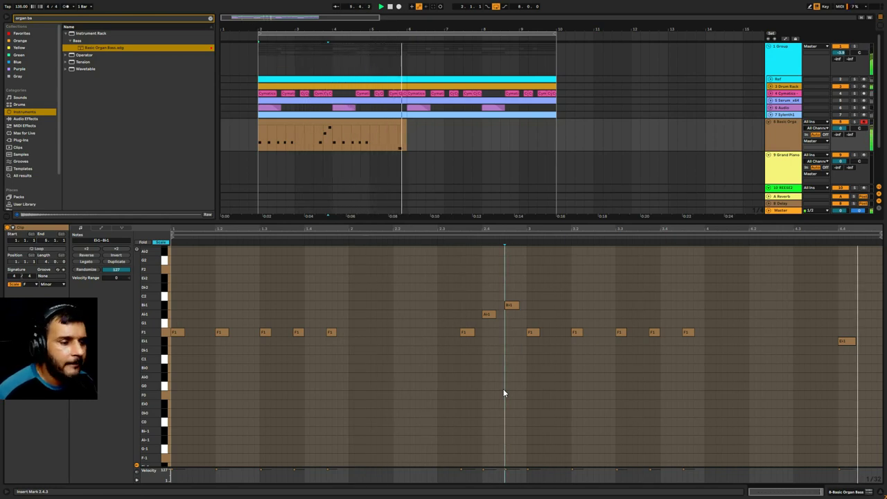
key(space)
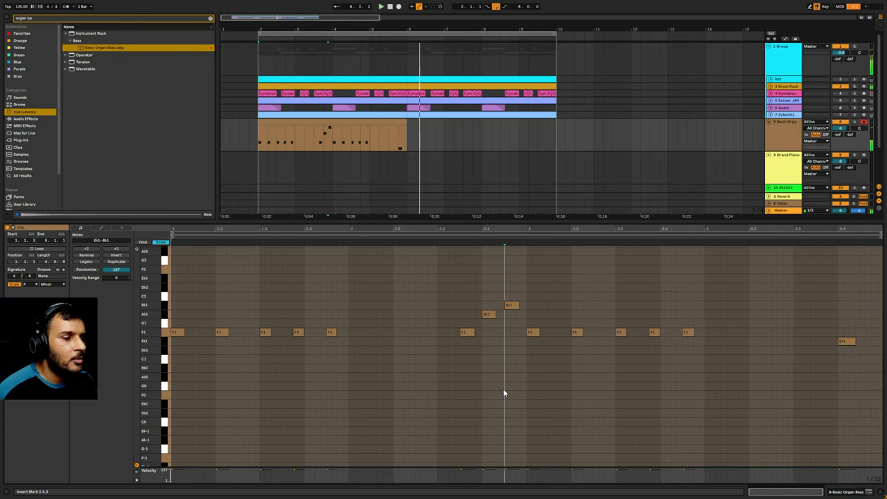
Hide the note editor, duplicate the four-bar organ bass clip to fill bars 6 to 10, and play the arrangement from bar 2
double_click(492, 221)
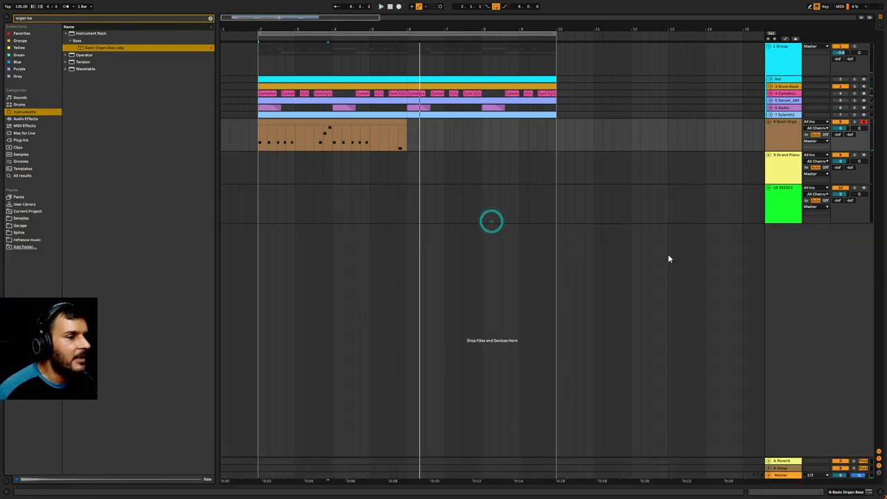
click(275, 121)
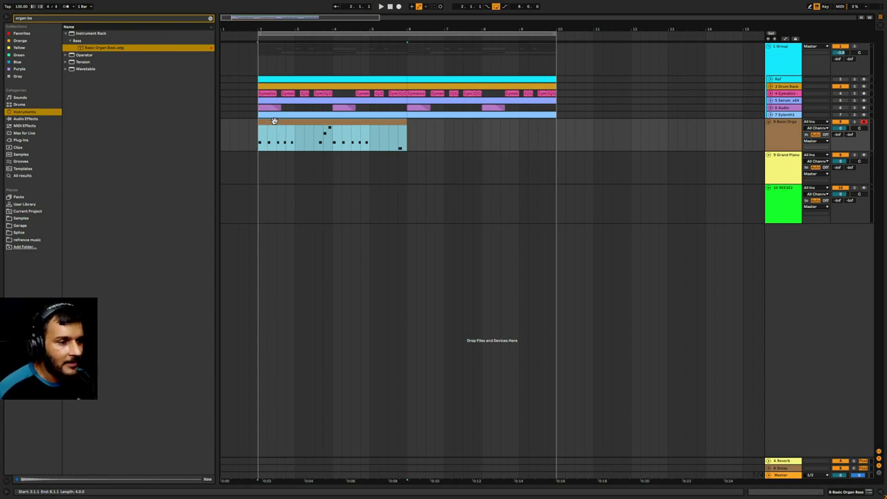
key(ctrl+d)
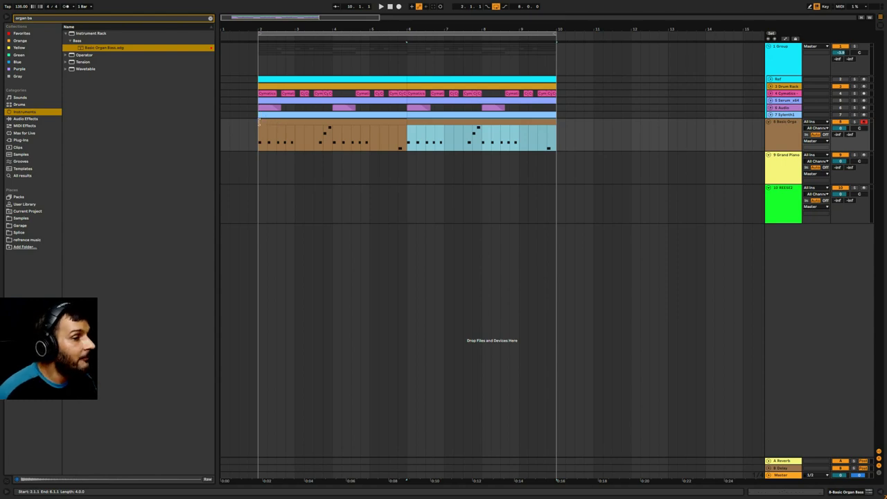
click(256, 146)
key(space)
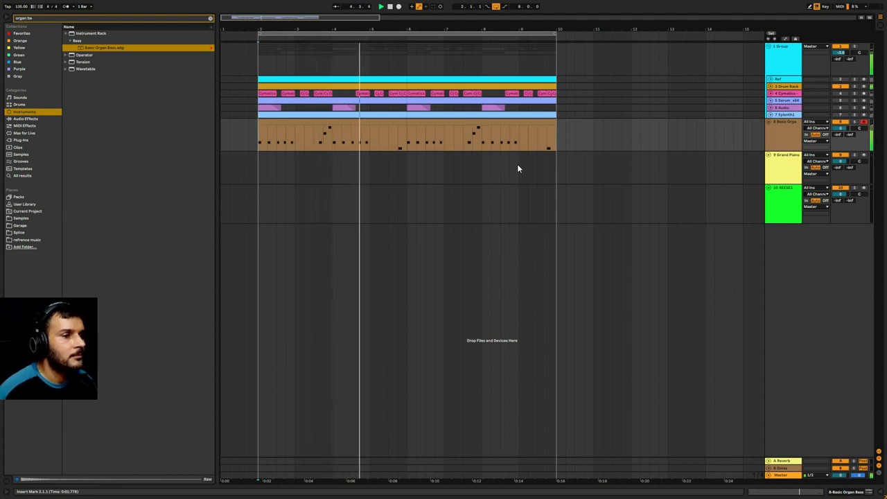
Select the REESE2 track and inspect its instrument rack with Serum
click(490, 188)
click(781, 201)
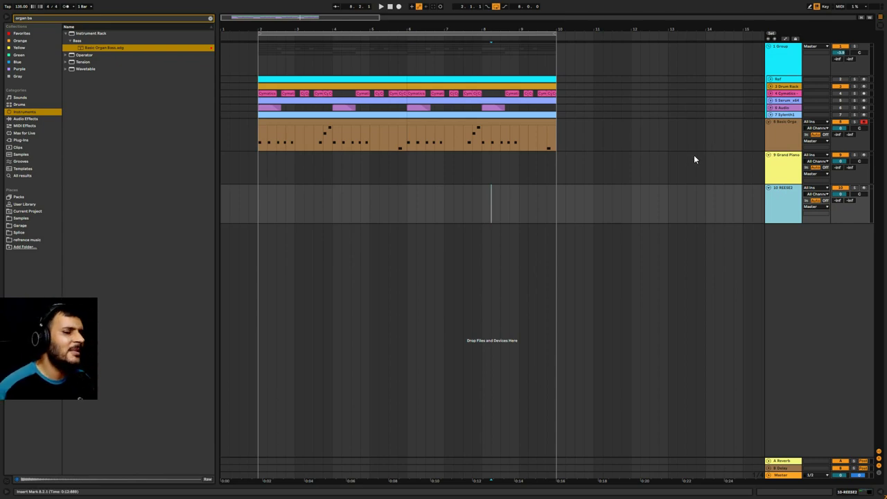
double_click(781, 202)
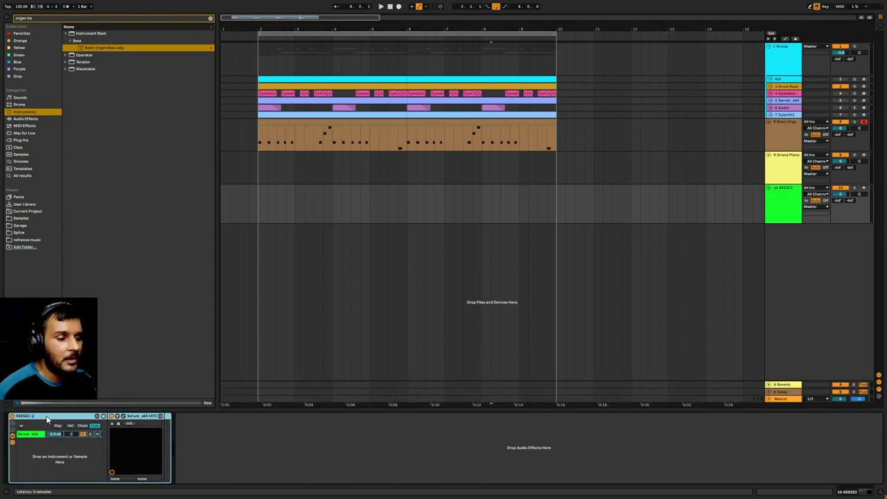
click(307, 410)
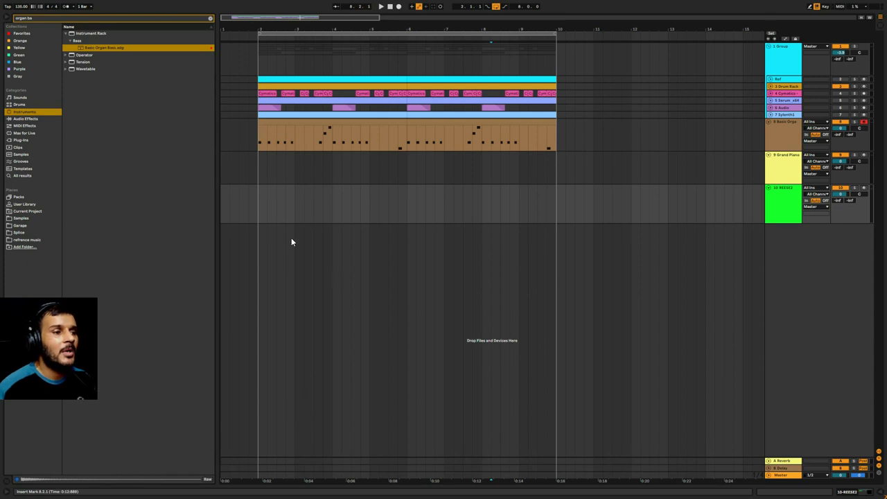
click(258, 202)
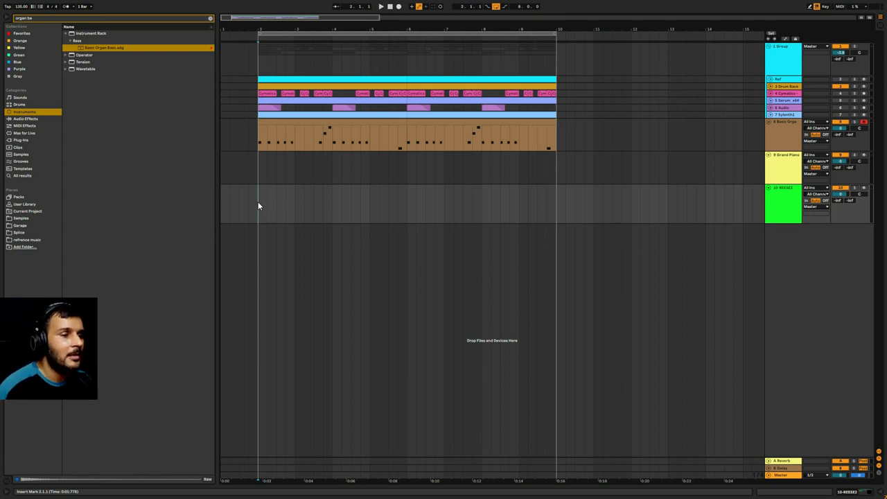
double_click(258, 206)
drag(277, 201, 477, 216)
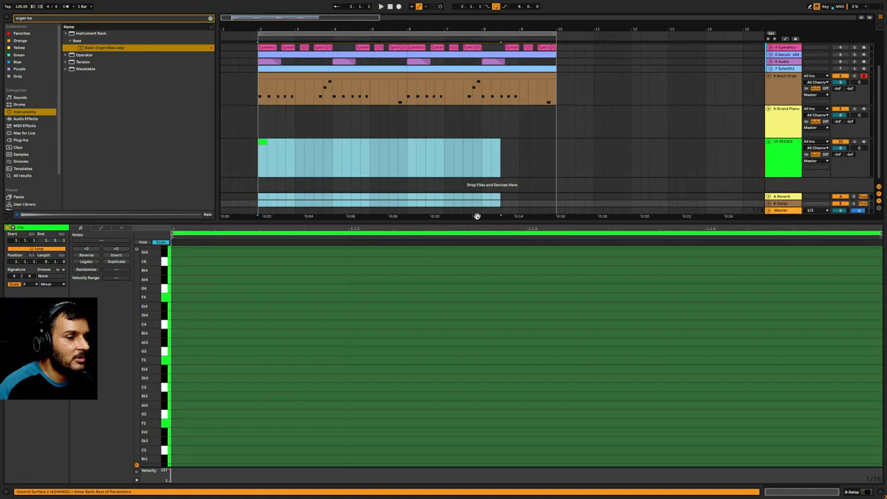
click(447, 286)
key(ctrl+alt+l)
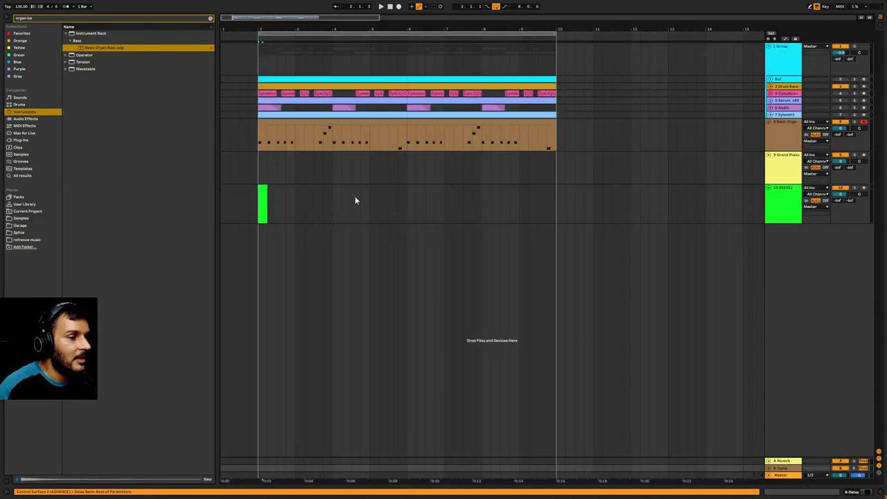
click(354, 196)
click(265, 198)
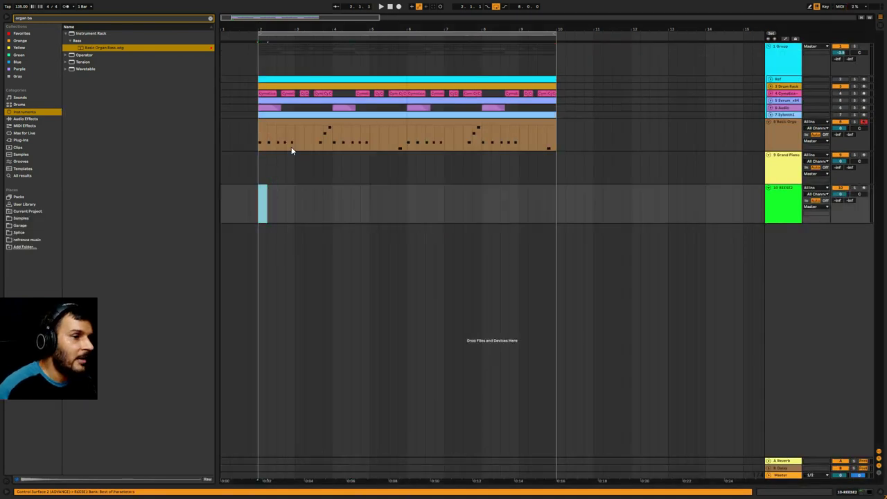
Copy the first organ bass clip to the REESE2 track at bar 2, with both tracks soloed and REESE2 armed for recording
drag(406, 135, 280, 200)
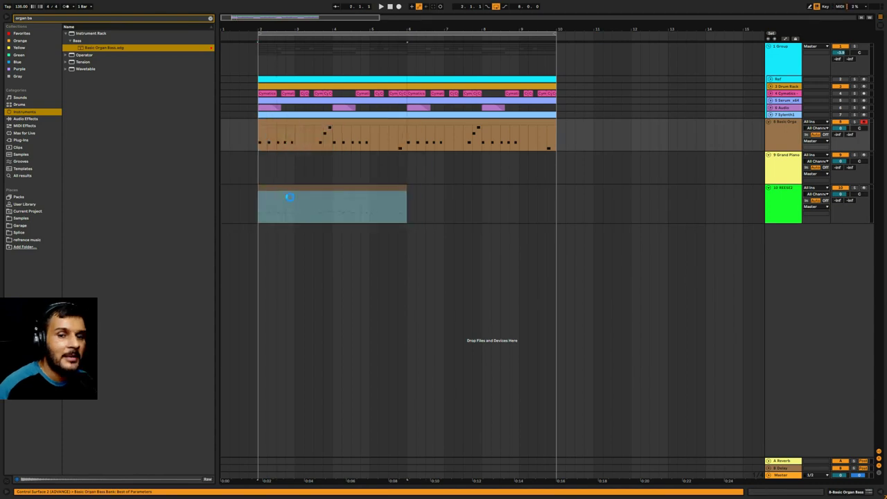
click(854, 122)
click(855, 188)
key(space)
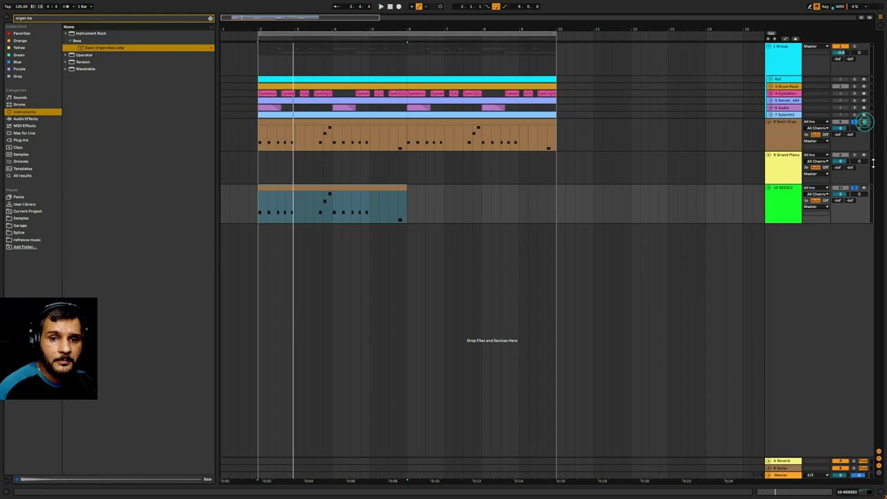
click(864, 189)
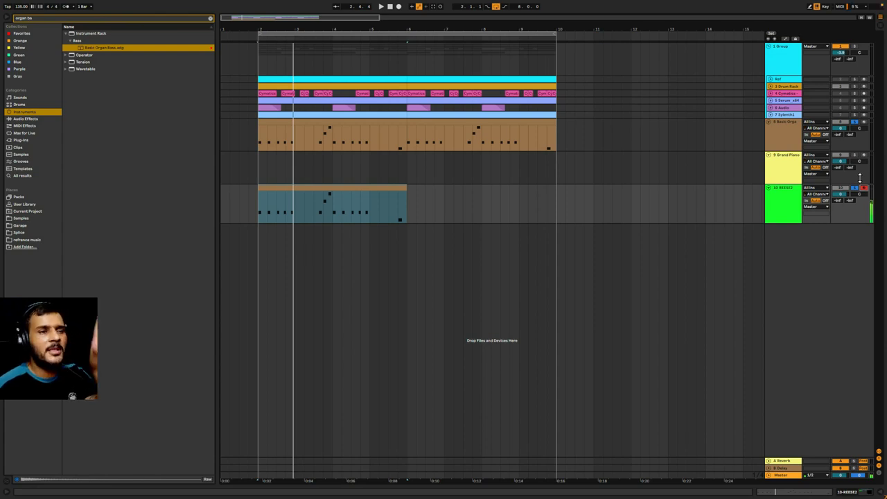
Open the REESE2 clip and replace the short F1 notes of bar 1 with one sustained F1 reaching 2.3.1, playing it back
double_click(291, 202)
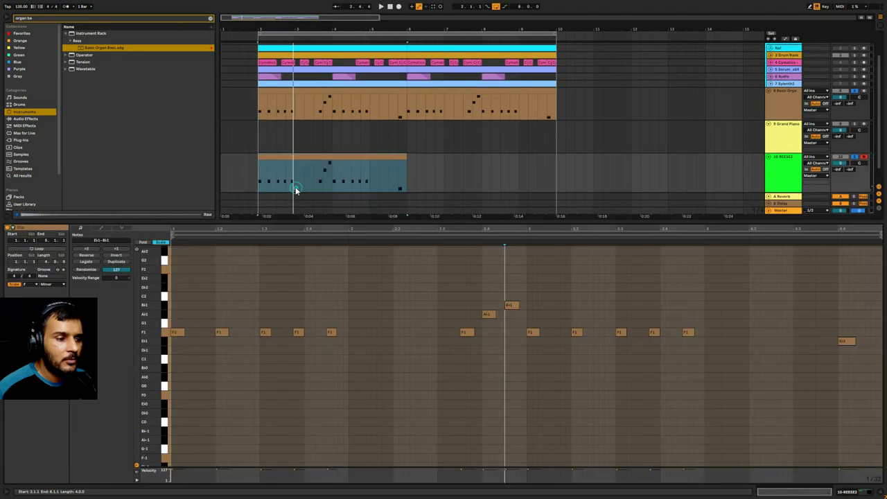
drag(183, 332, 347, 337)
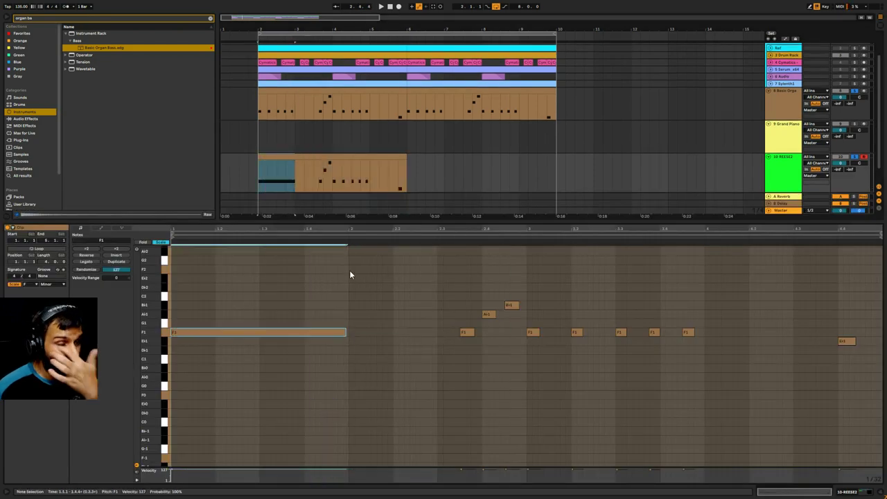
key(space)
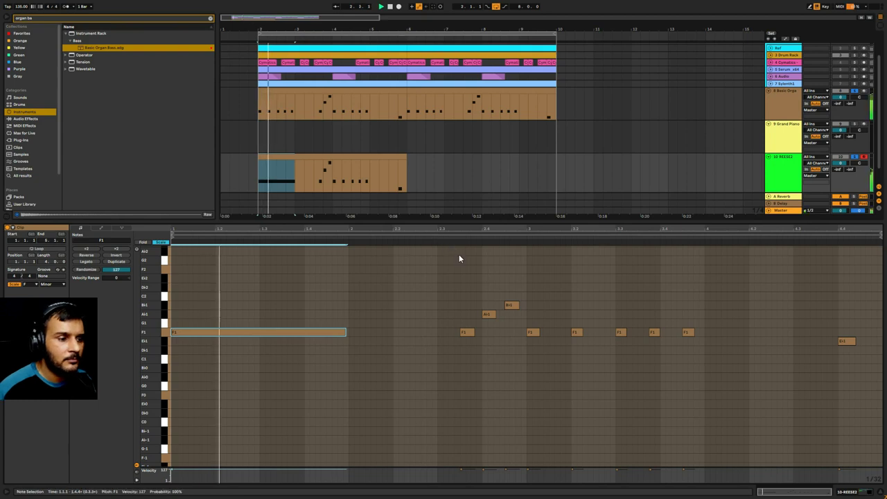
drag(345, 331, 437, 335)
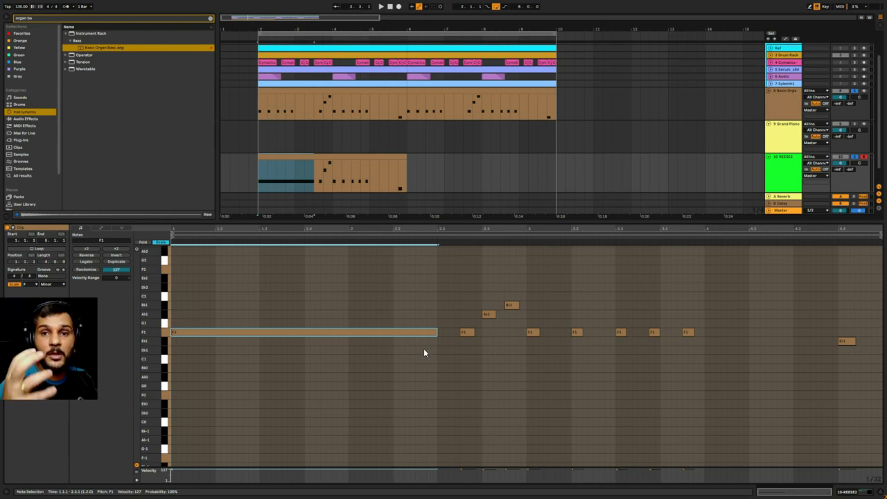
key(space)
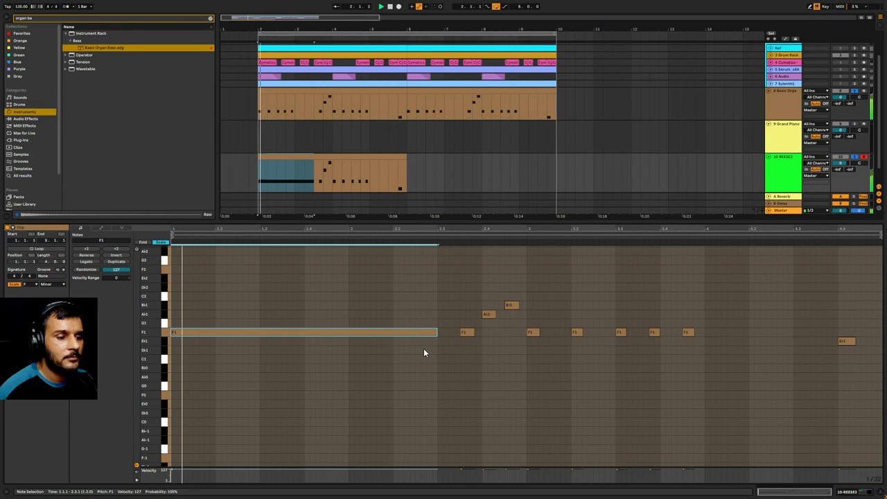
Make the second F1 note span 2.2.1 to 2.4.1 and replace the A♭1 with a B♭1 held from 2.4.1 to 3.1.1
drag(437, 333, 488, 333)
click(466, 333)
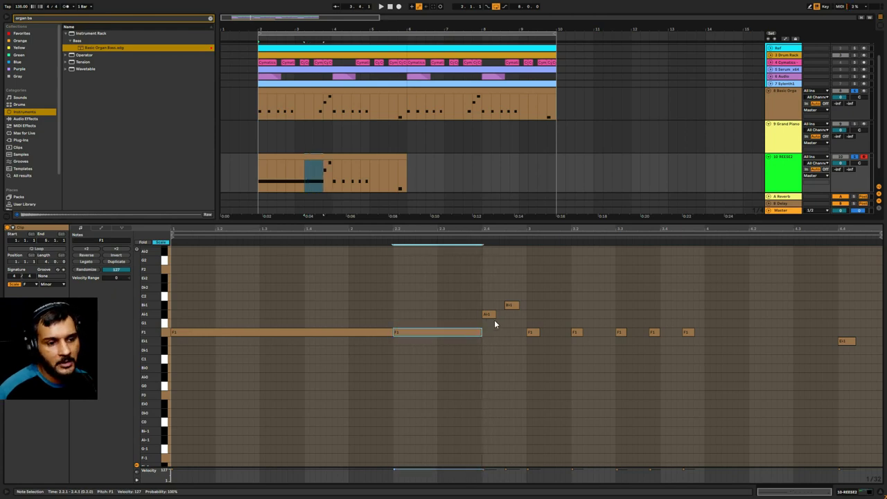
click(489, 313)
mouse_move(512, 305)
mouse_down()
mouse_move(494, 312)
mouse_move(526, 306)
mouse_up()
Copy the long F1 note over the short F1 notes in bar 3 and trim its end to 4.2.1
click(304, 331)
mouse_move(305, 332)
mouse_down()
mouse_move(312, 340)
mouse_move(671, 337)
mouse_up()
click(692, 352)
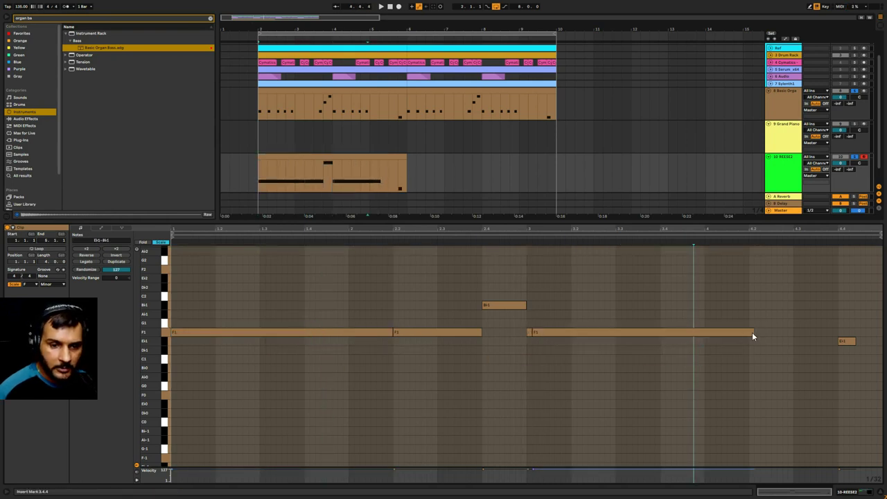
drag(753, 332, 748, 334)
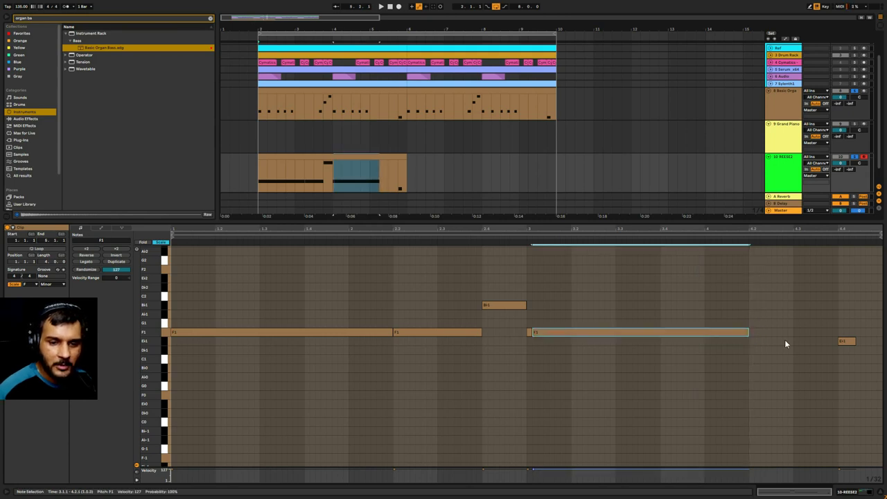
Delete the final E♭1 note and shift the copied long F1 note slightly earlier to start at 3.1.1
click(848, 341)
double_click(848, 342)
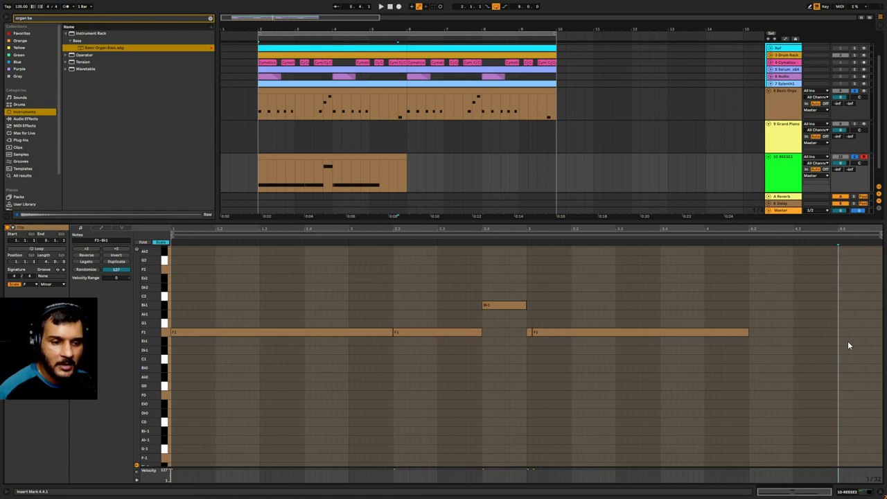
mouse_move(605, 333)
mouse_down()
mouse_move(639, 332)
mouse_move(608, 337)
mouse_up()
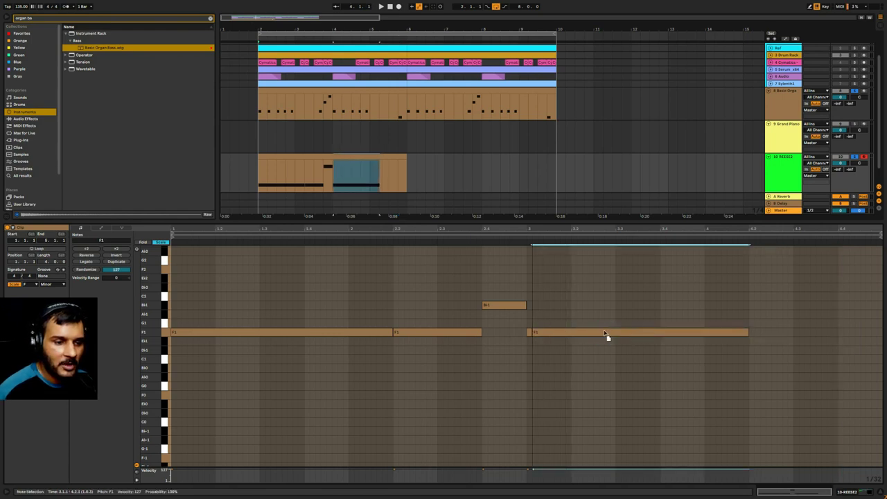
click(576, 360)
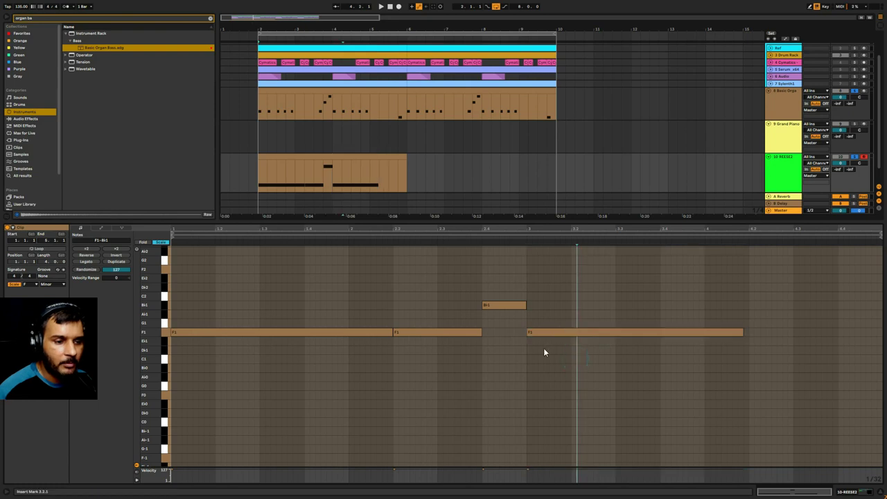
Lower the F1 note at 2.2.1 to E♭1 and play back the reese bass line
click(433, 332)
key(Down)
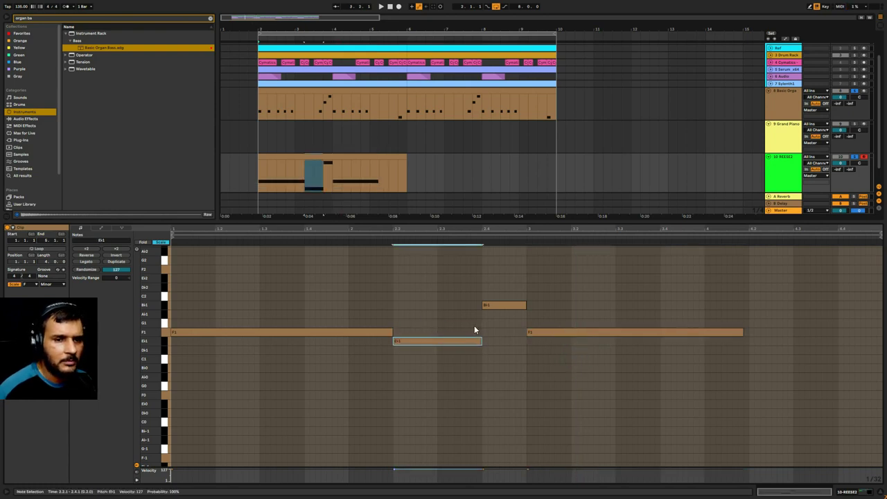
key(space)
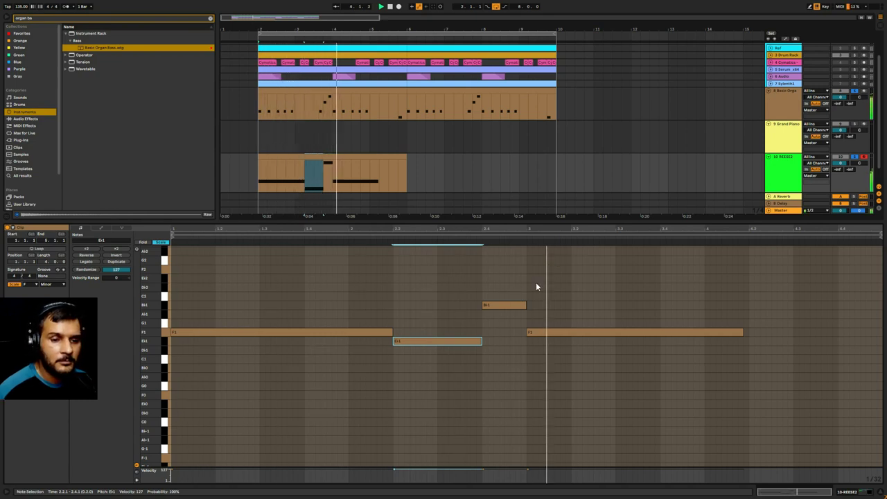
Try the sustained bar 3 note at G1, return it to F1, and extend its end to 4.3.1
click(657, 333)
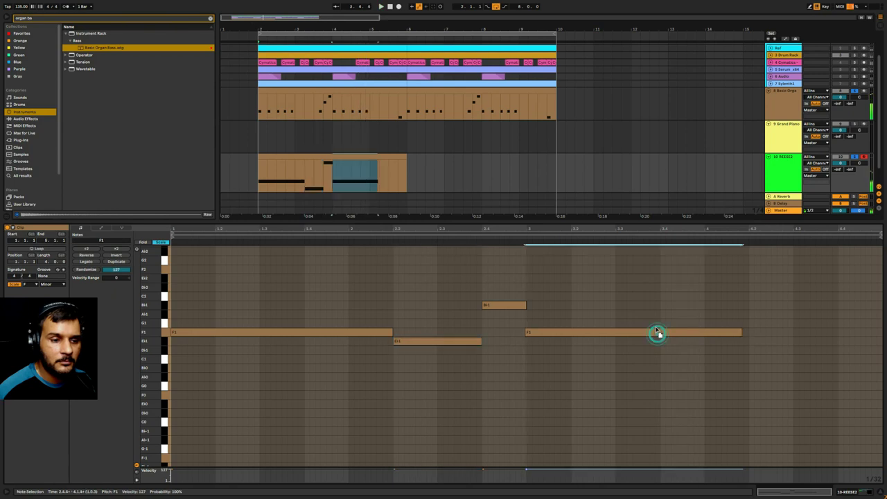
drag(656, 334, 655, 326)
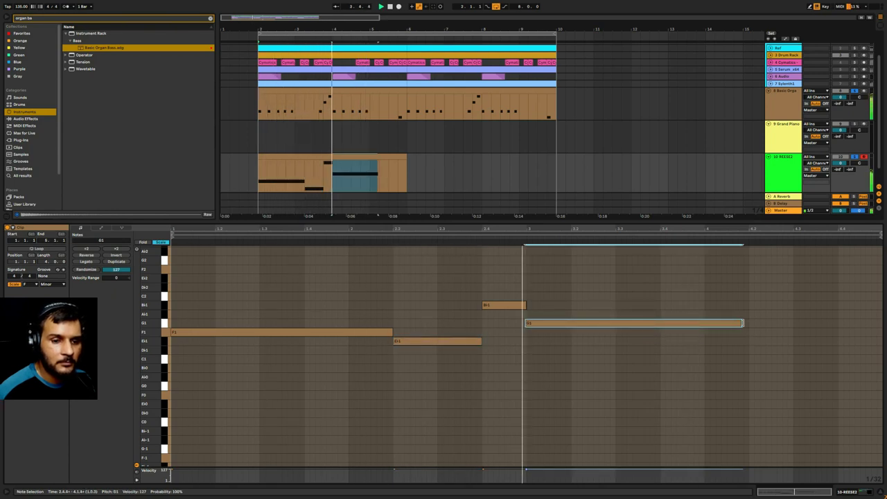
drag(742, 323, 748, 323)
drag(689, 325, 691, 335)
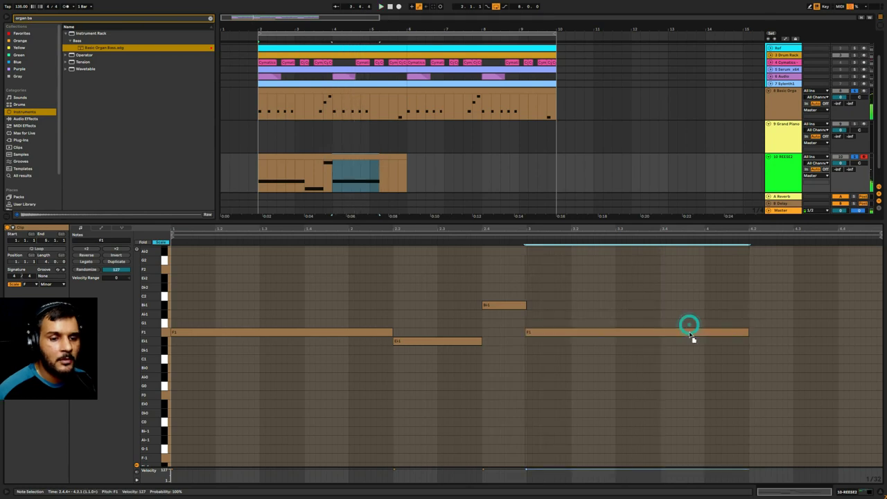
drag(748, 332, 791, 333)
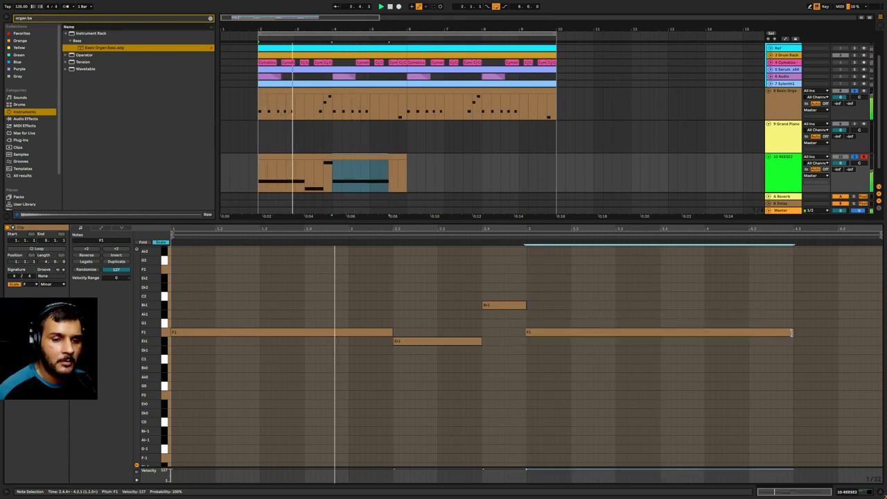
Stop playback, close the reese clip's note editor, and turn off solo on the organ and reese tracks
click(792, 333)
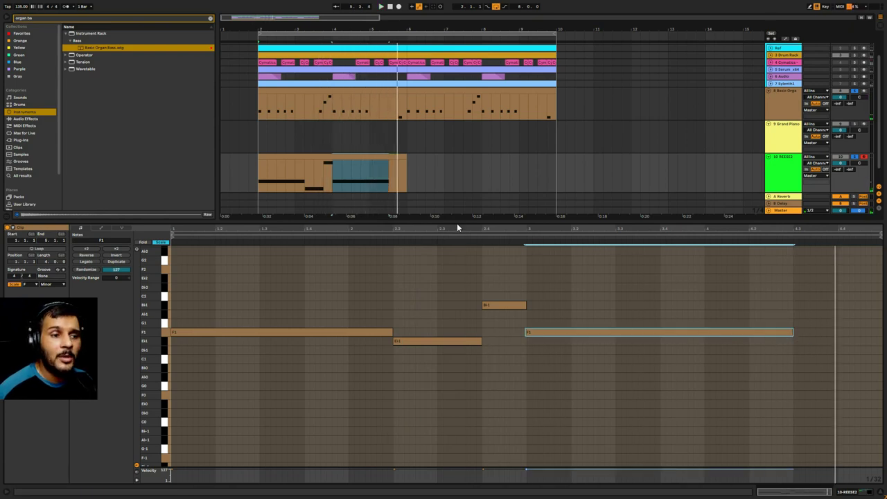
key(ctrl+alt+l)
click(853, 203)
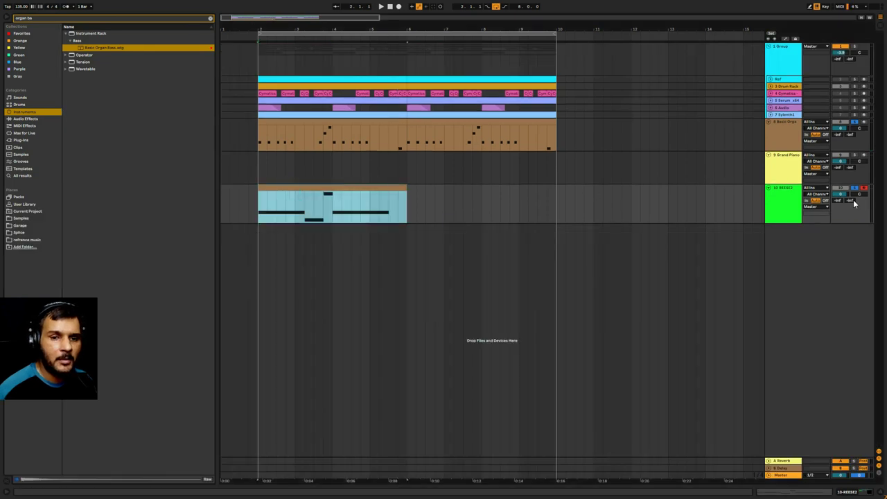
click(856, 195)
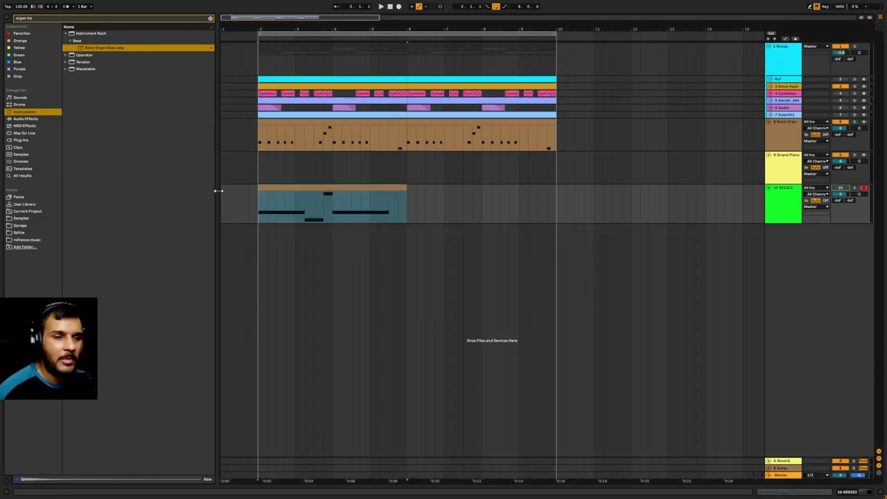
Copy the first four-bar organ bass clip to bar 2 of the Grand Piano track and make that track taller
click(280, 129)
drag(279, 121, 275, 158)
drag(782, 182, 788, 210)
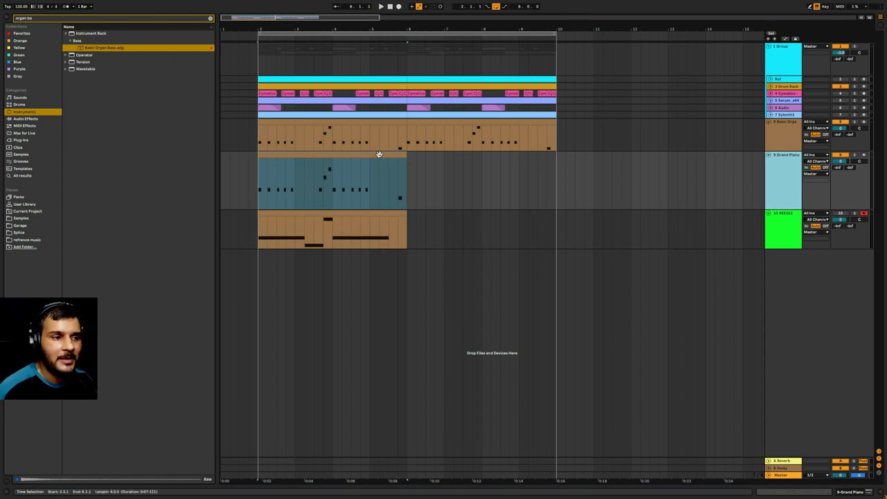
Fold the REESE2 track and solo the organ bass and Grand Piano tracks
click(351, 213)
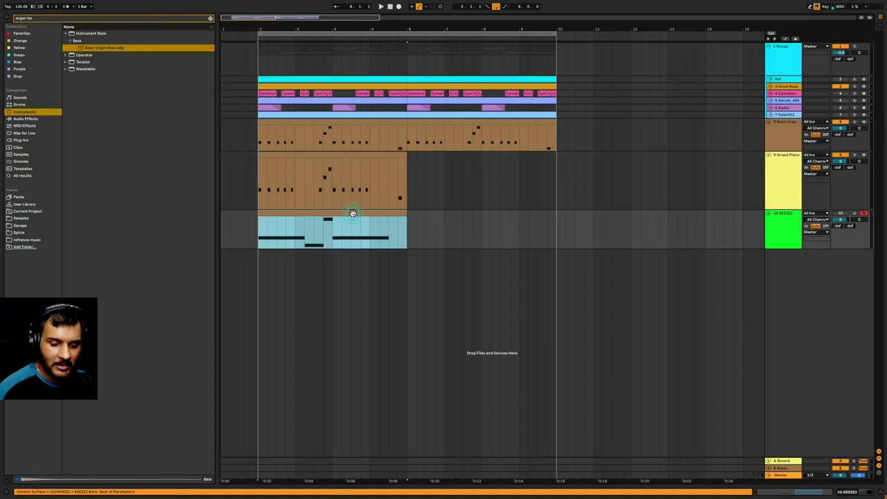
click(770, 214)
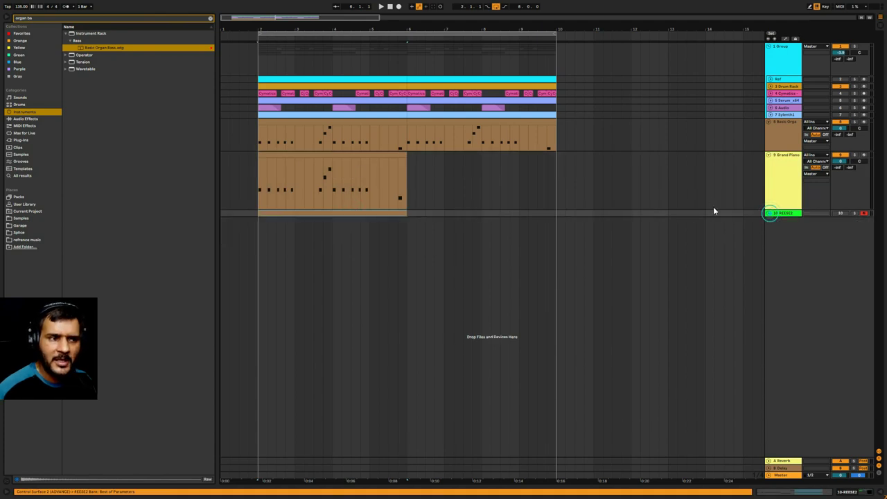
click(856, 122)
click(855, 155)
Open the Grand Piano clip, transpose all its notes up one octave, and play it back
double_click(275, 158)
click(335, 347)
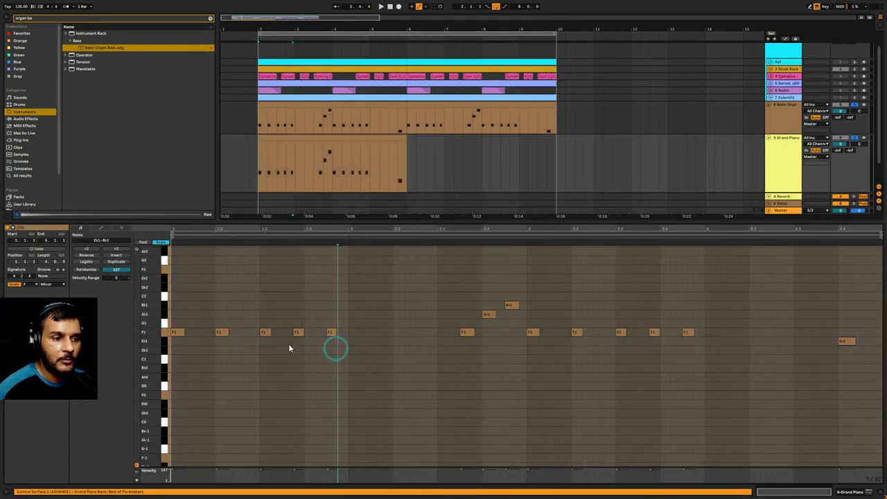
scroll(288, 346, up, 2)
click(305, 337)
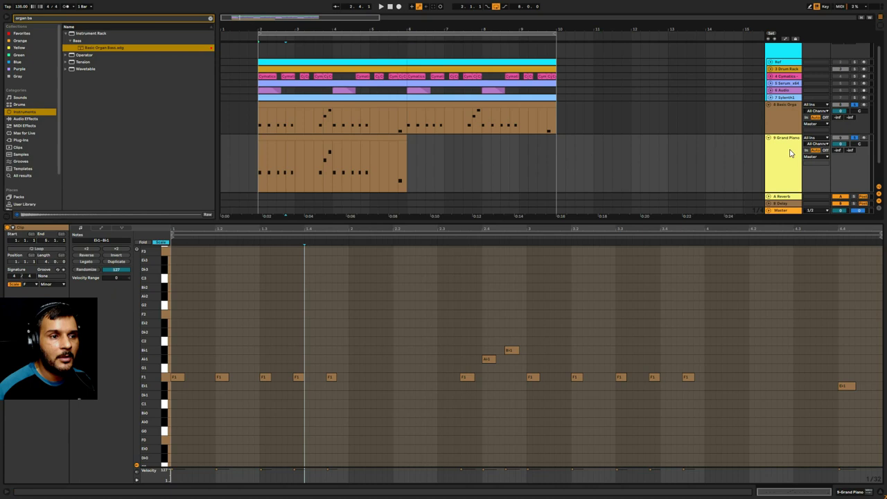
click(789, 152)
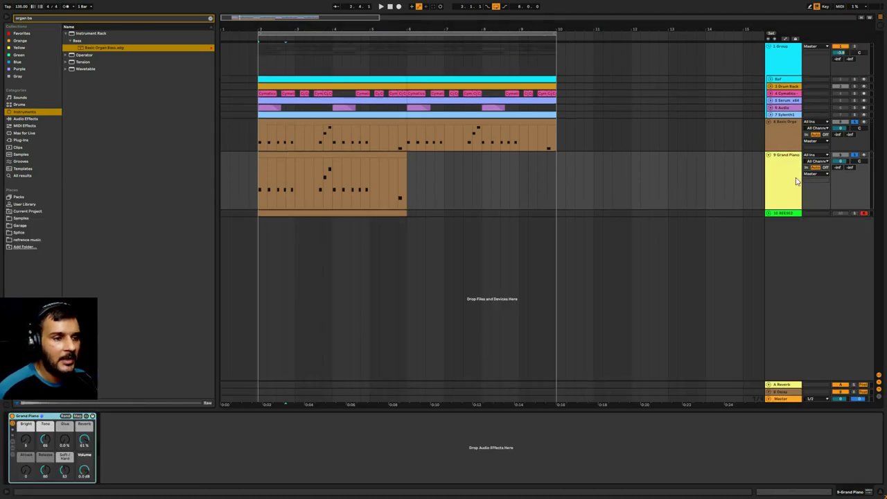
double_click(294, 163)
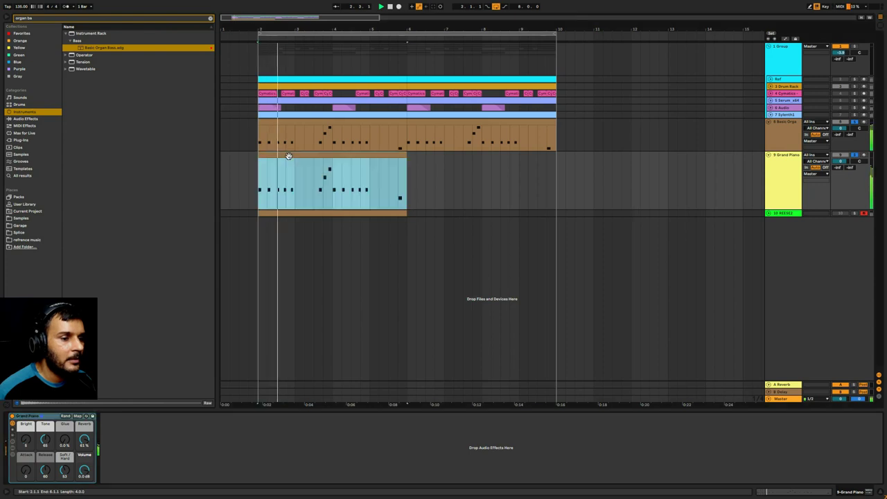
key(ctrl+a)
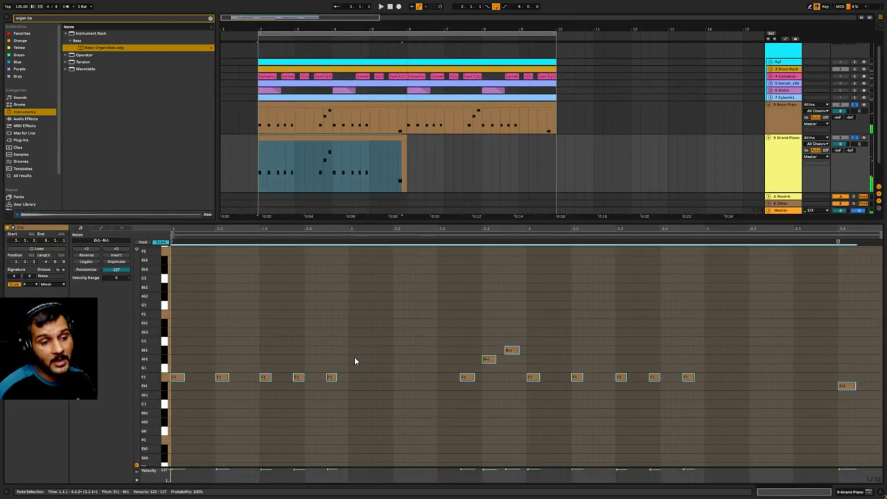
key(shift+Up)
scroll(368, 388, up, 3)
key(space)
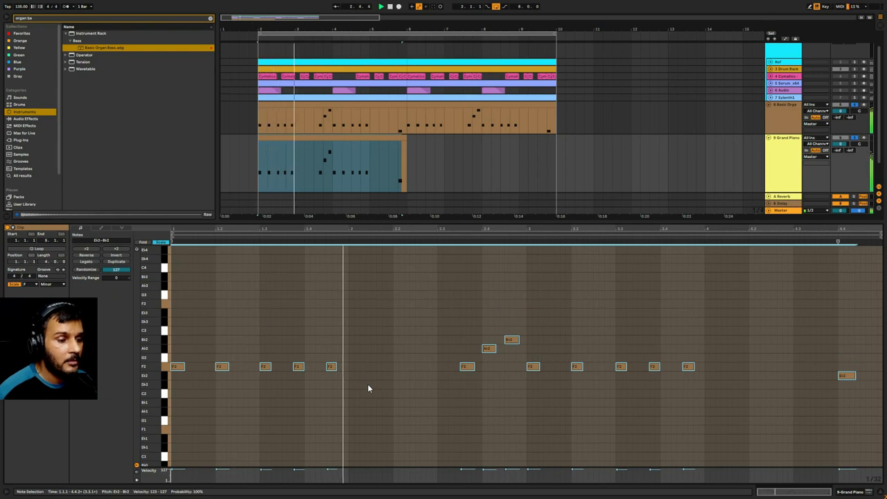
Extend the first F2 note over the following short notes to end at 1.4.1 and play it back
click(375, 365)
drag(183, 367, 300, 372)
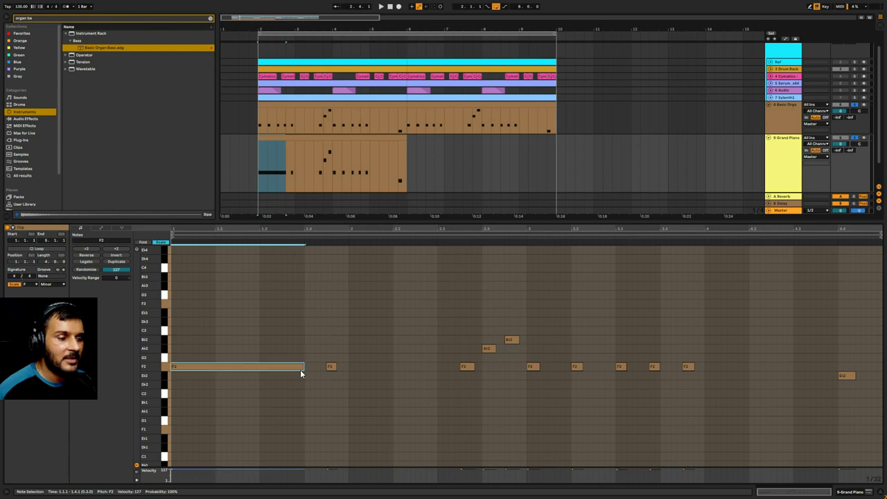
click(294, 384)
key(space)
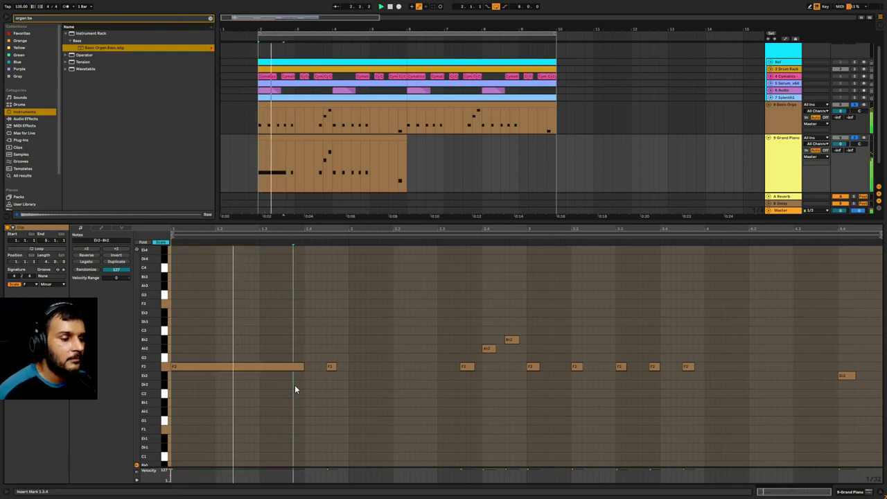
key(space)
click(264, 366)
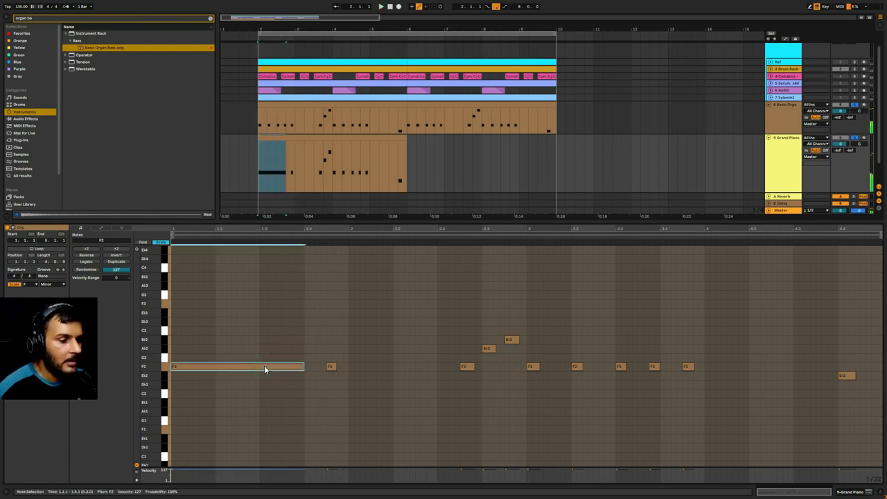
key(ctrl+d)
key(ctrl+z)
click(320, 428)
Extend the F2 note at 1.4.3 to end at 2.3.1 while listening to the loop
drag(336, 366, 391, 366)
key(space)
click(391, 403)
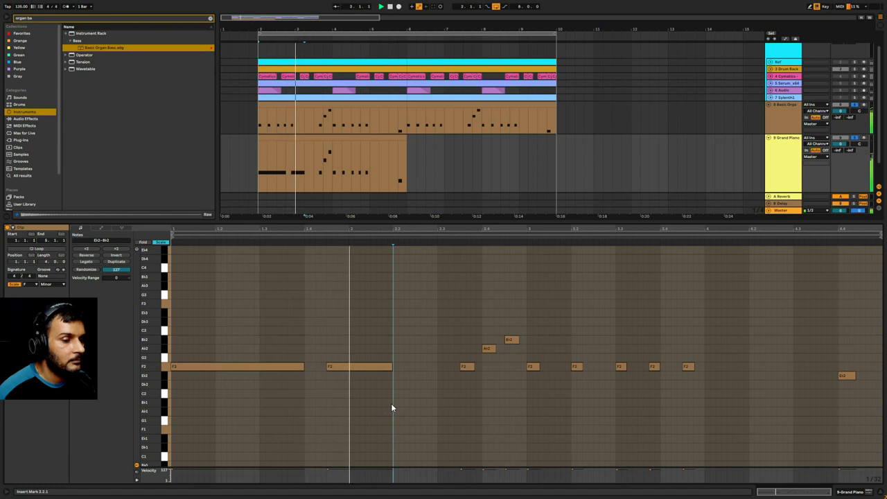
click(391, 366)
drag(392, 366, 436, 367)
click(478, 388)
click(494, 349)
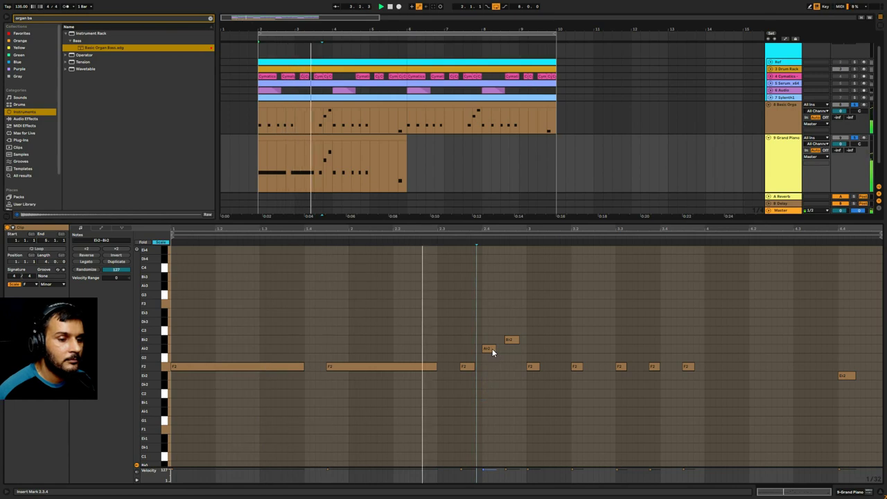
Copy the long first F2 note to 3.1.1 with its end at 4.2.1, and lengthen the final E♭2 note almost to the clip's end
click(210, 368)
drag(209, 365, 591, 365)
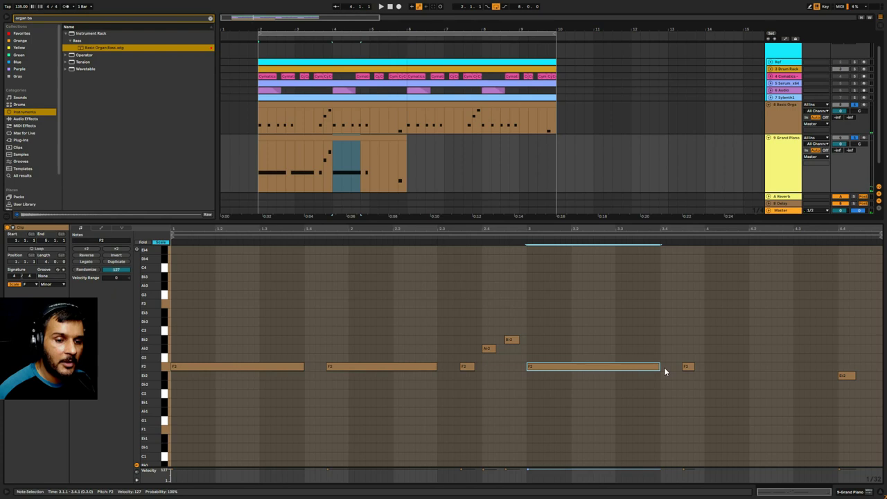
drag(659, 368, 748, 369)
key(space)
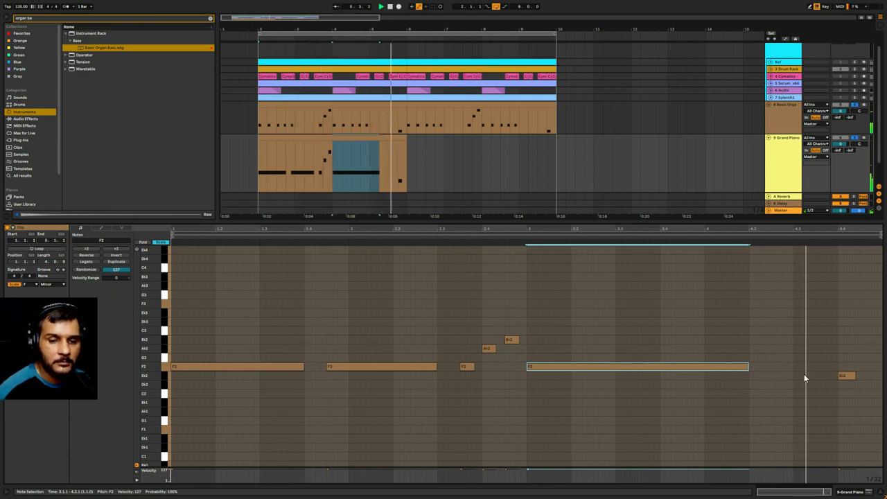
drag(854, 375, 877, 374)
Try all the piano notes one octave higher during playback, and return them to the F2 octave
click(404, 399)
key(ctrl+a)
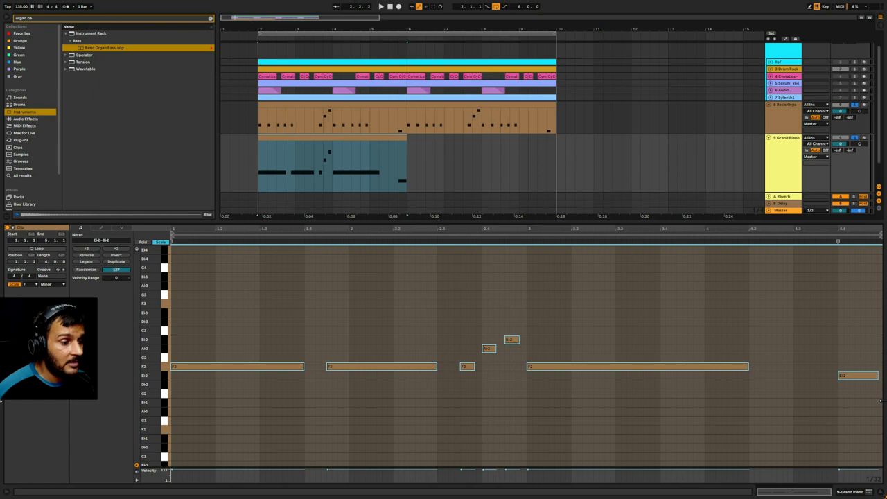
key(shift+Up)
key(space)
scroll(355, 443, up, 5)
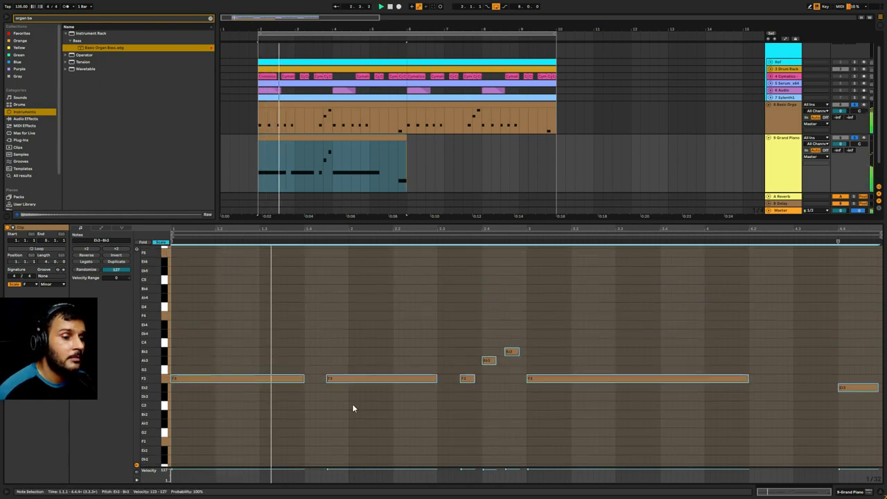
scroll(352, 413, down, 3)
key(shift+Down)
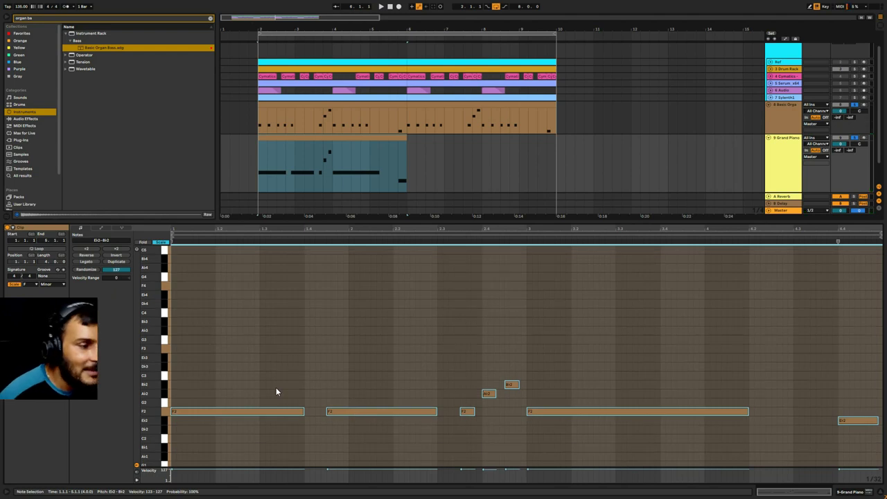
Enlarge the clip's note editor and compare the full keyboard view with the scale-only view
drag(280, 220, 280, 141)
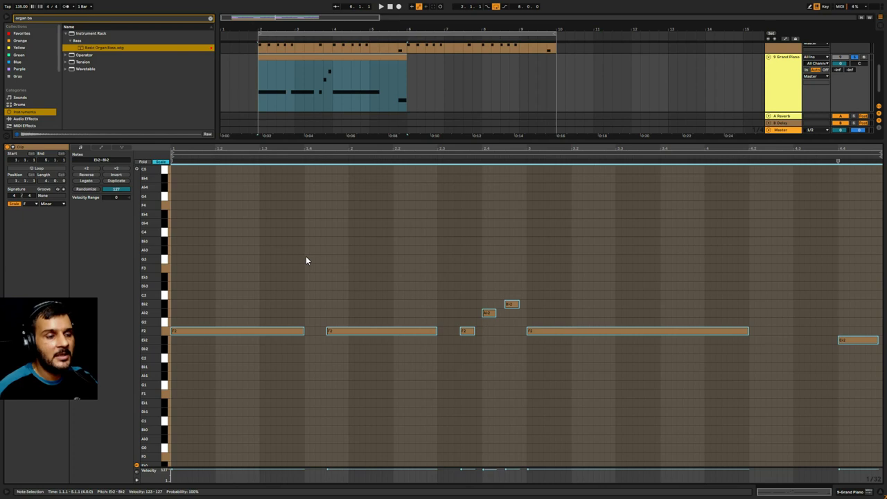
drag(268, 263, 884, 392)
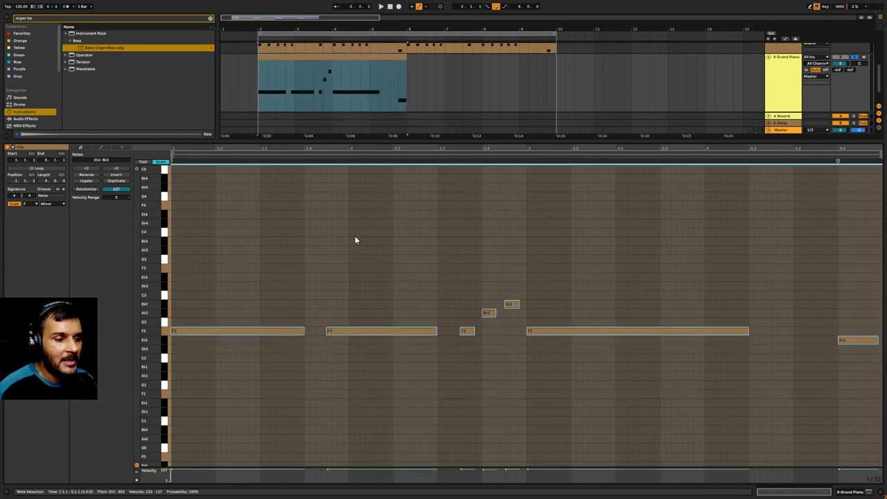
click(162, 164)
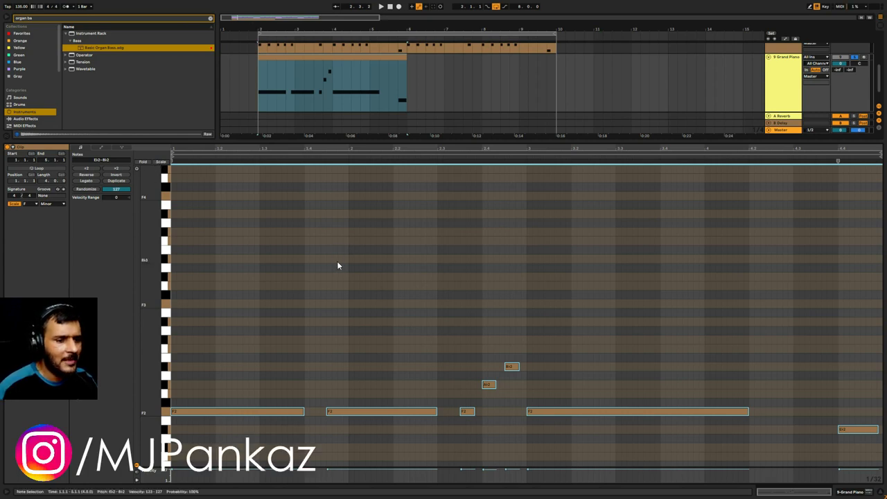
scroll(332, 255, down, 5)
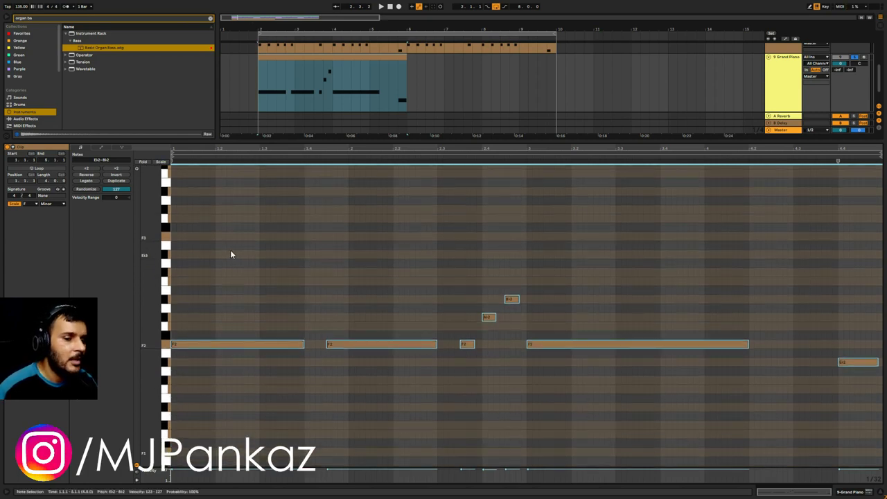
click(161, 164)
Stack copies of all the piano notes a scale third and fifth above to form triads, aligned in time with the originals
drag(243, 224, 855, 365)
drag(208, 331, 230, 296)
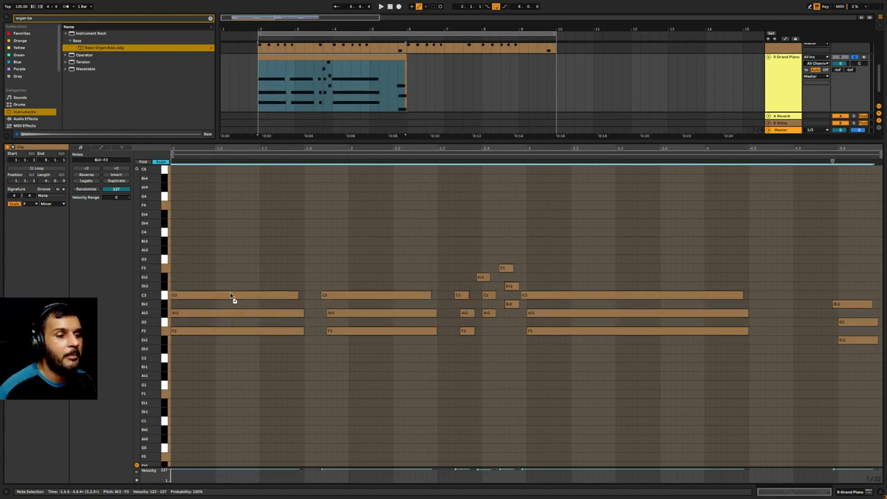
click(299, 393)
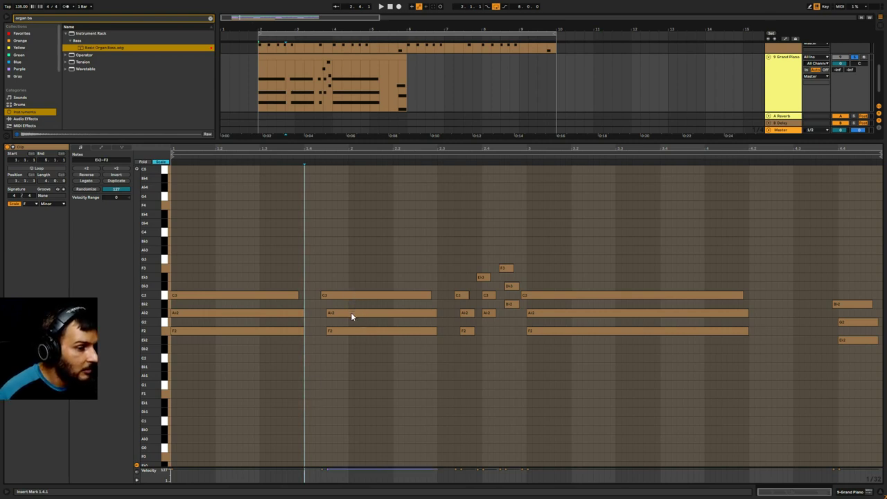
key(ctrl+a)
key(ctrl+u)
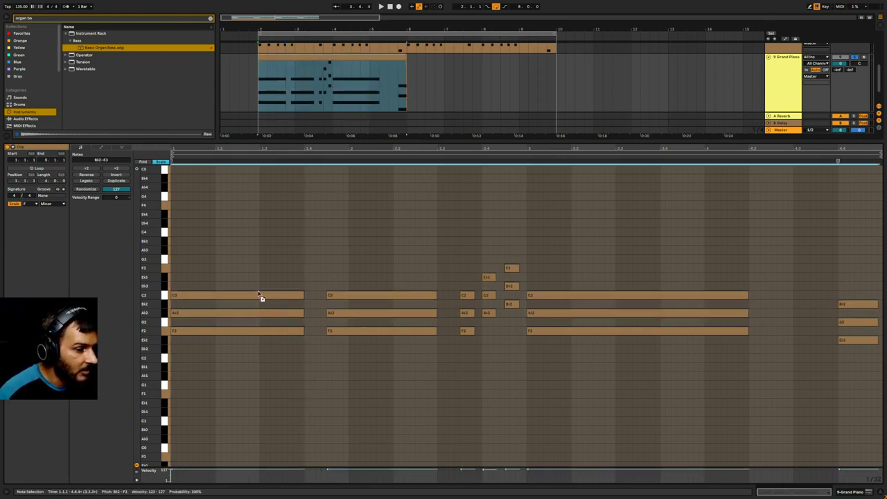
Play back the stacked piano triads
click(354, 380)
key(space)
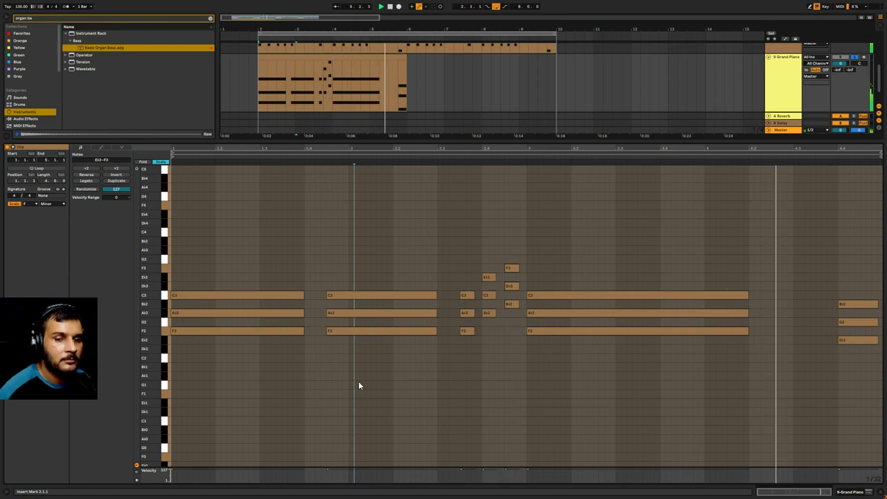
click(359, 381)
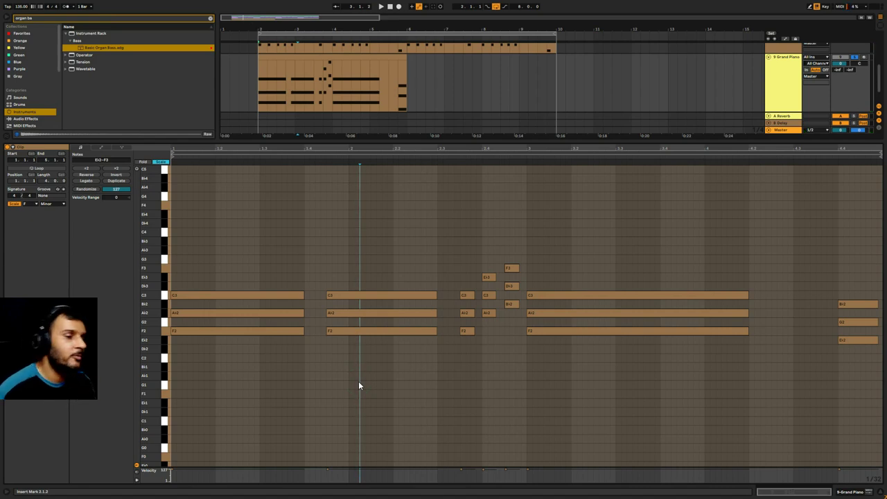
Raise the middle note of every triad by one octave and select all the chord notes
click(234, 312)
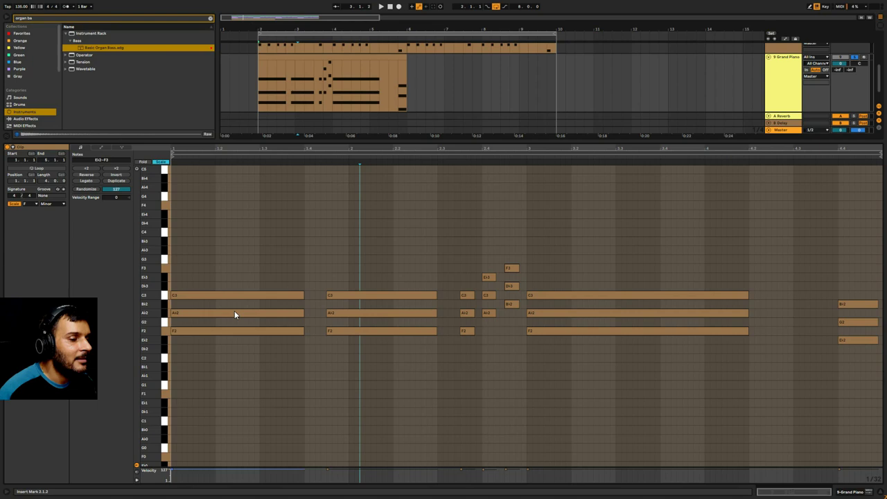
shift+click(354, 312)
shift+click(467, 312)
shift+click(490, 297)
shift+click(510, 284)
shift+click(568, 311)
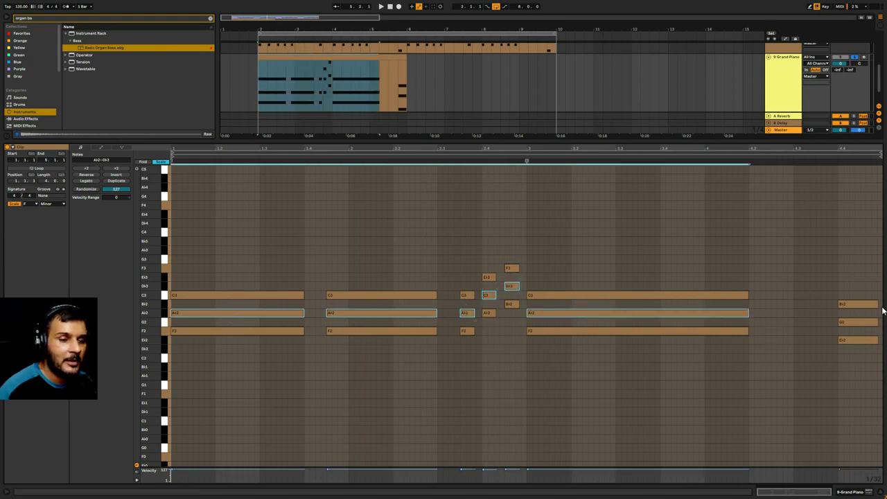
shift+click(858, 323)
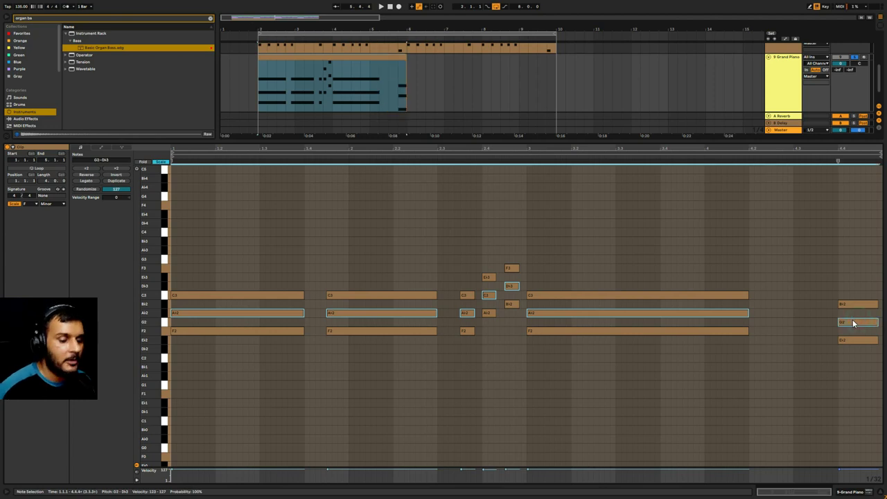
key(shift+Up)
drag(426, 472, 425, 464)
drag(236, 195, 867, 402)
mouse_move(232, 336)
mouse_down()
mouse_move(234, 346)
mouse_move(233, 336)
mouse_up()
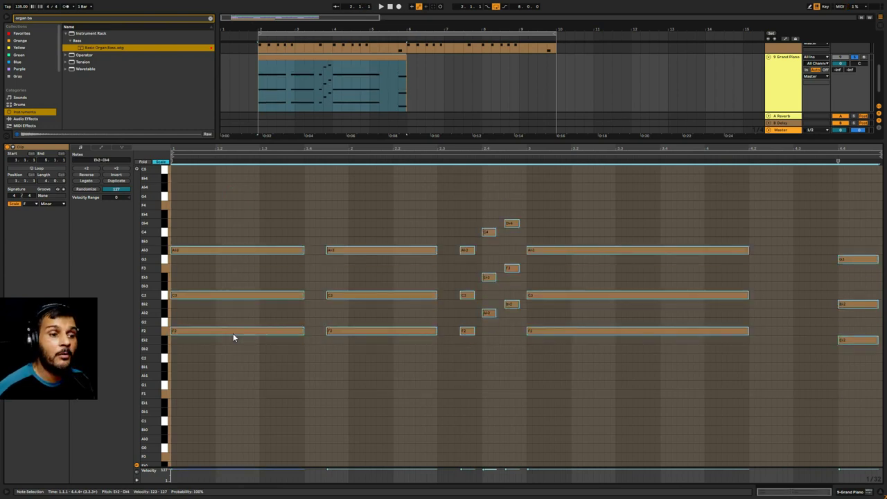
Layer a copy of all the piano chord notes one octave higher and play them back with the full arrangement
key(shift+Up)
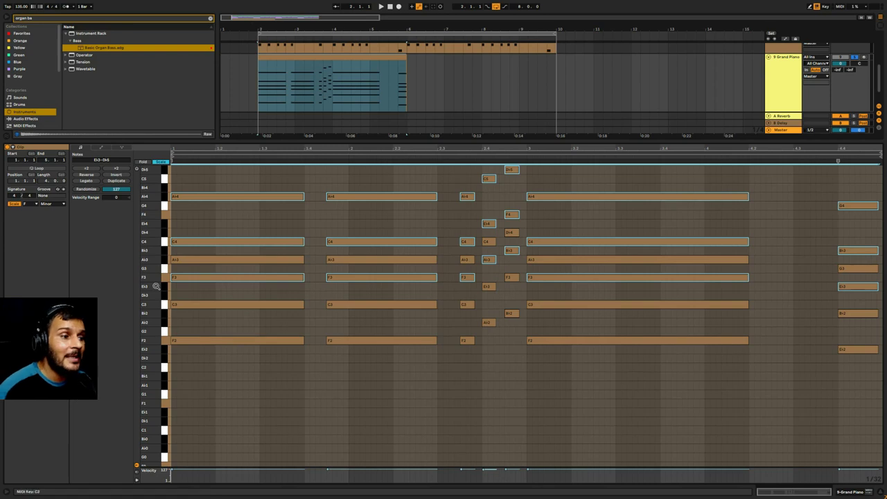
scroll(132, 309, up, 2)
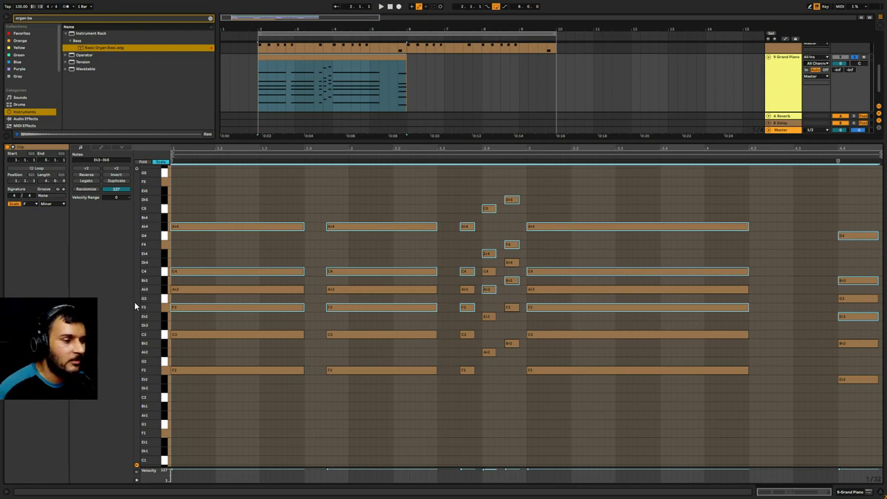
key(space)
click(360, 398)
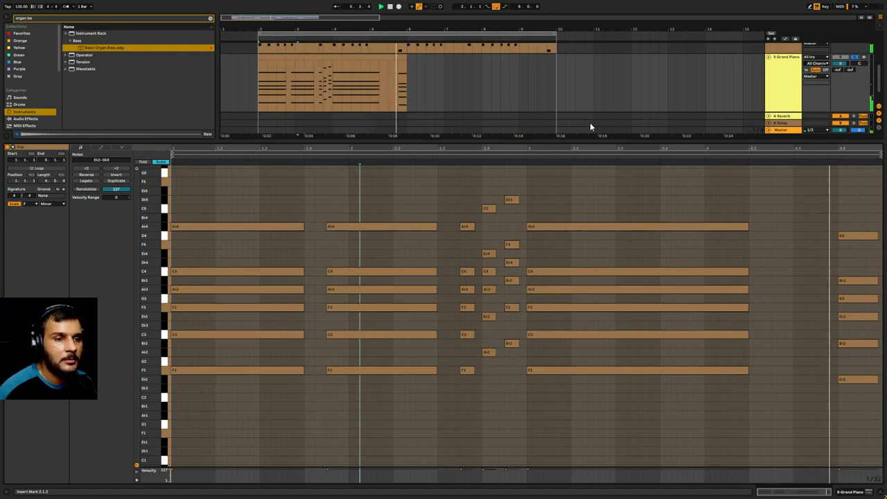
click(497, 142)
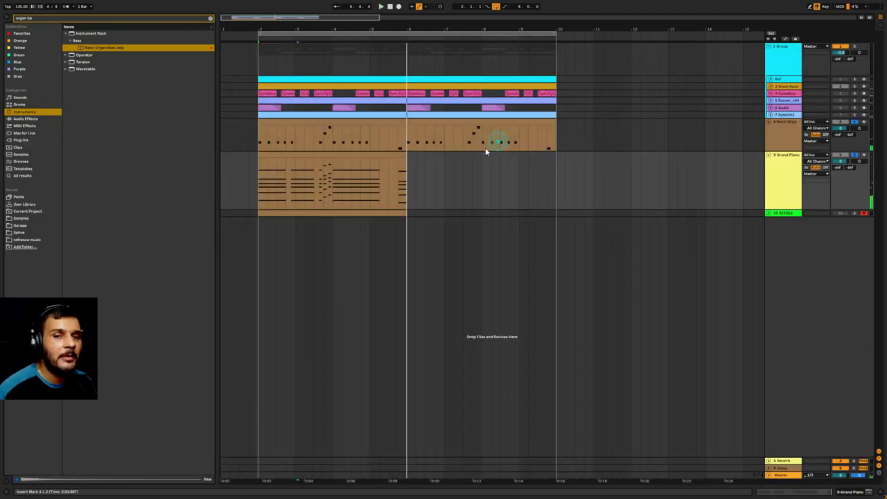
key(space)
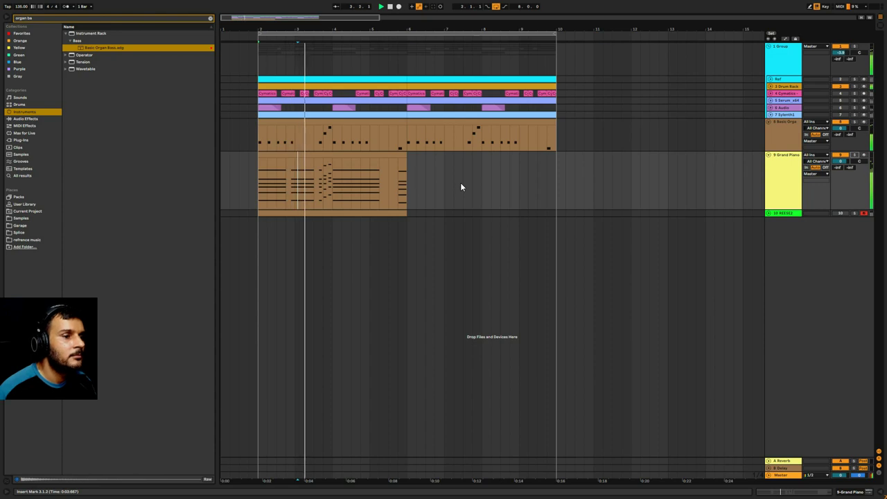
Shorten all the notes of the second long piano chord so they end at beat 2.2
double_click(313, 162)
click(403, 331)
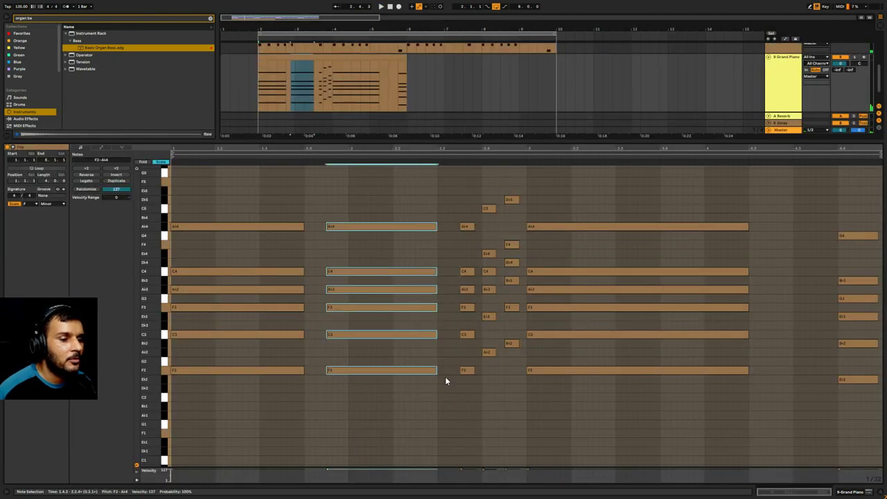
drag(439, 372, 392, 372)
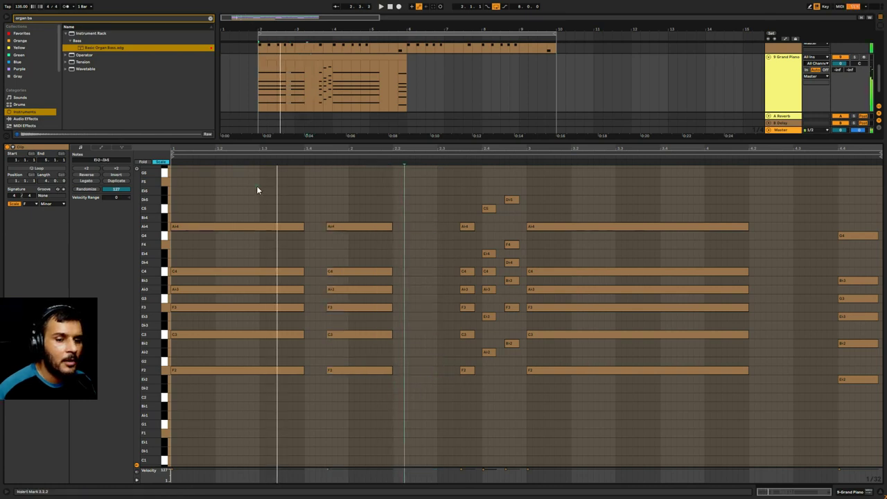
Lower the velocity of all the piano chord notes together
drag(256, 186, 881, 409)
scroll(302, 442, down, 3)
drag(281, 468, 281, 486)
click(327, 413)
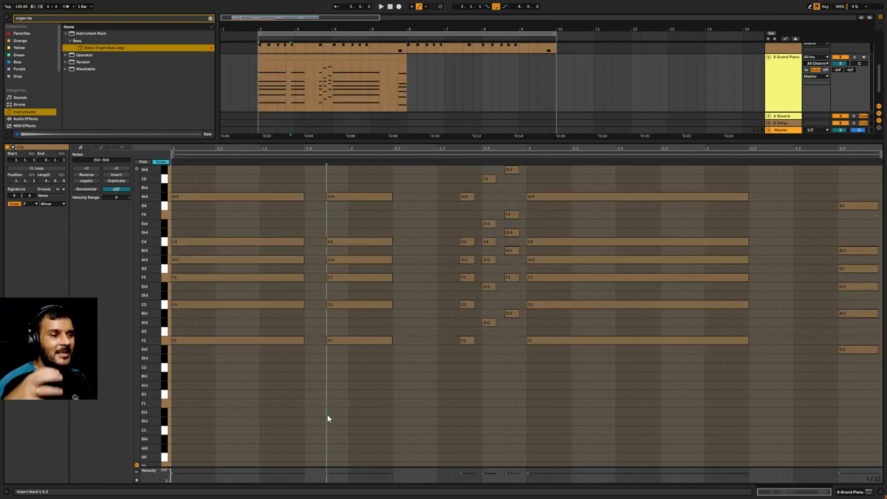
Listen to the softened chords, check individual note velocities, and adjust the velocity of all notes again
key(space)
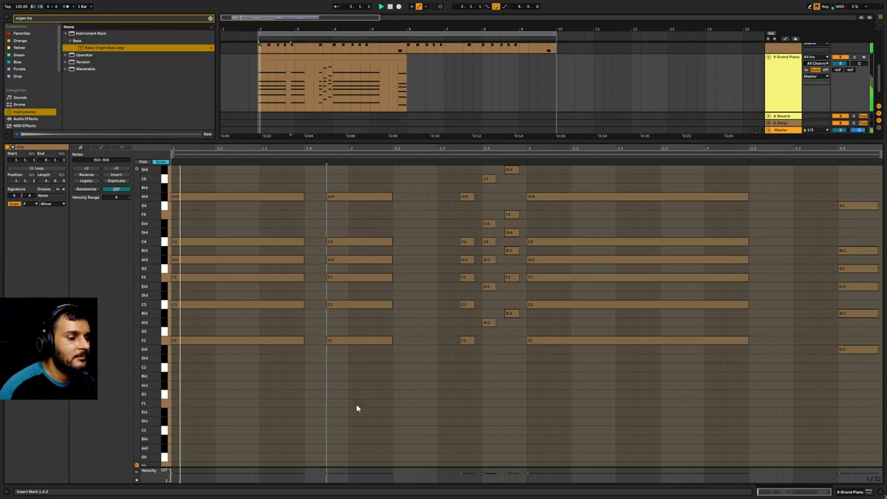
click(280, 478)
click(276, 474)
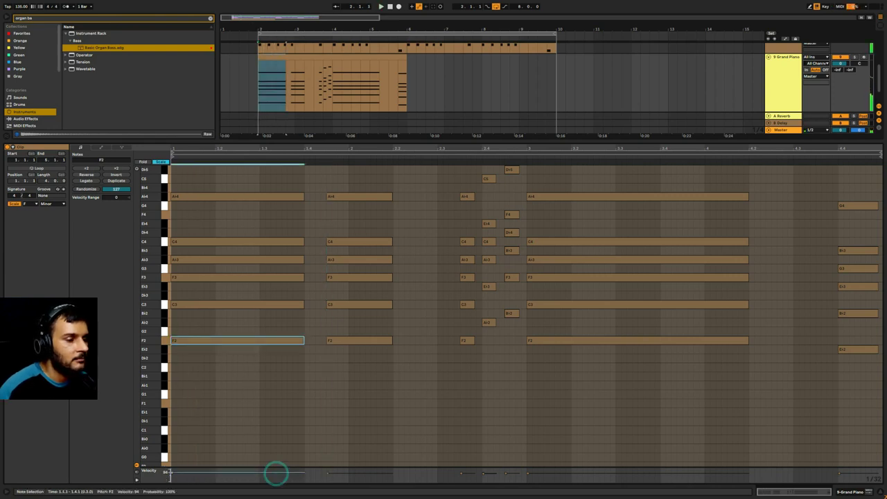
key(space)
click(276, 476)
click(320, 390)
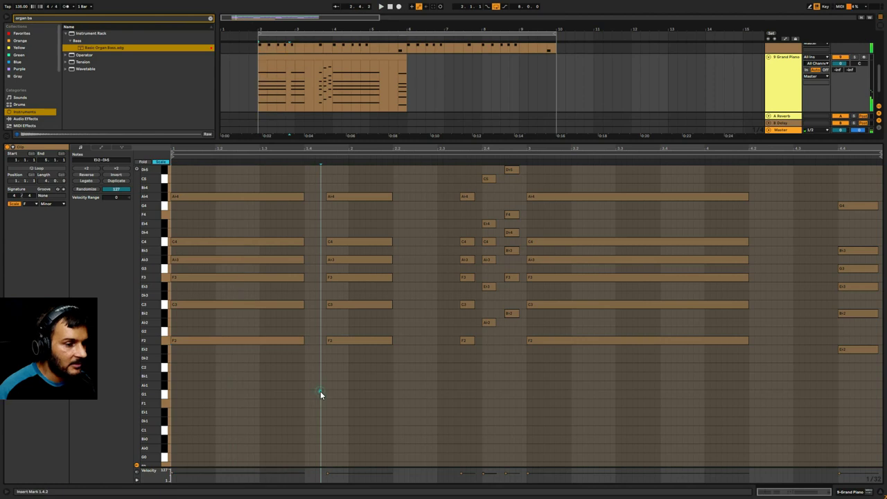
key(ctrl+a)
drag(284, 474, 284, 474)
key(space)
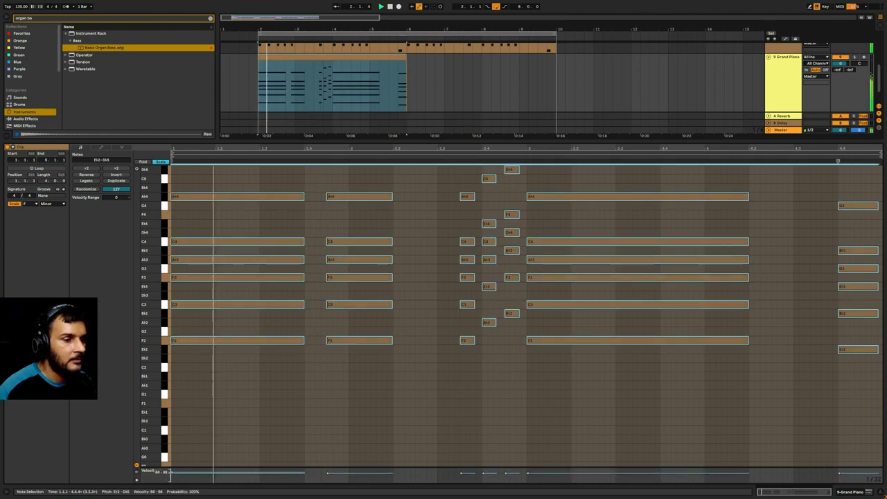
Reselect every chord note to check its velocity and replay the piano pattern with the track
click(327, 418)
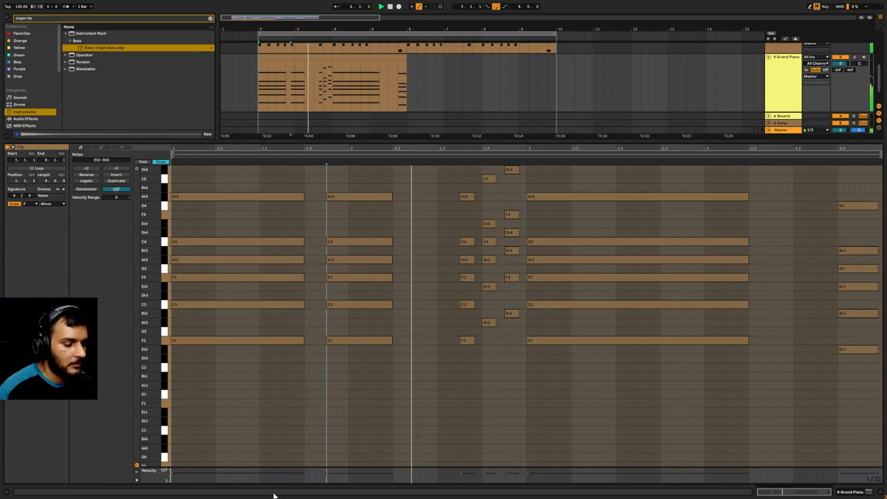
key(space)
key(ctrl+a)
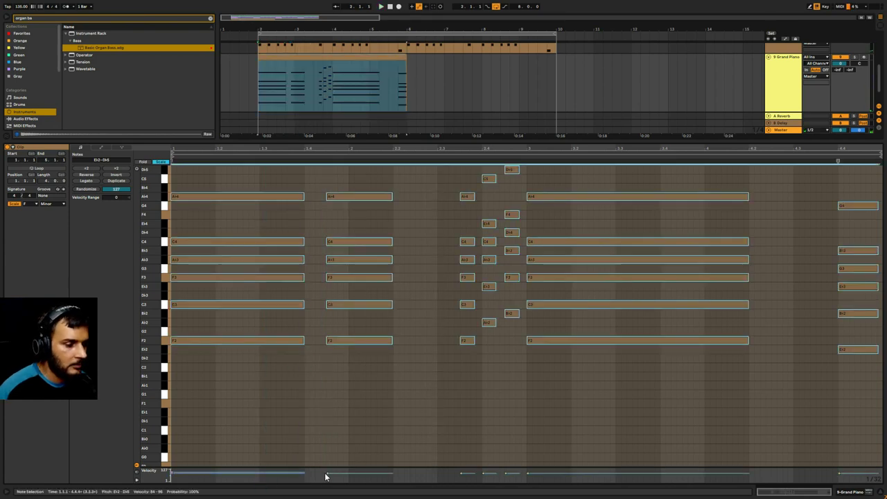
key(space)
click(351, 422)
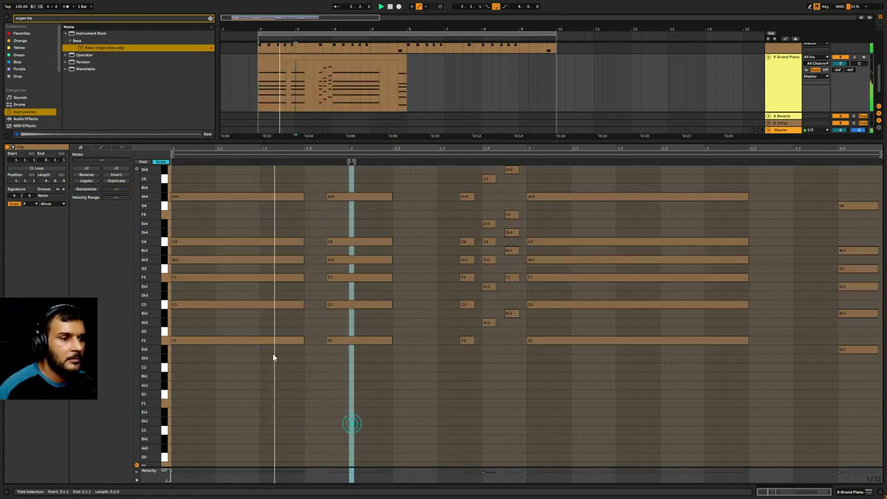
Close the note editor and duplicate the piano chord clip so it also fills bars 6 to 10
click(480, 137)
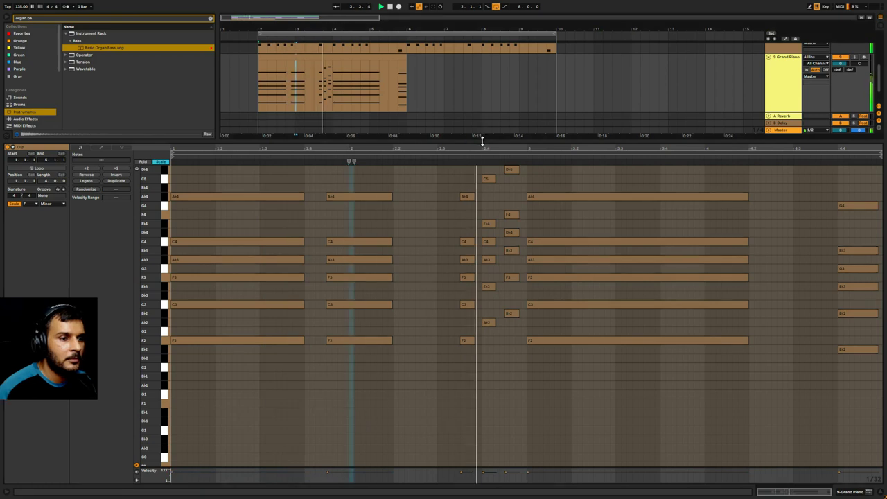
key(ctrl+alt+l)
click(352, 155)
click(546, 151)
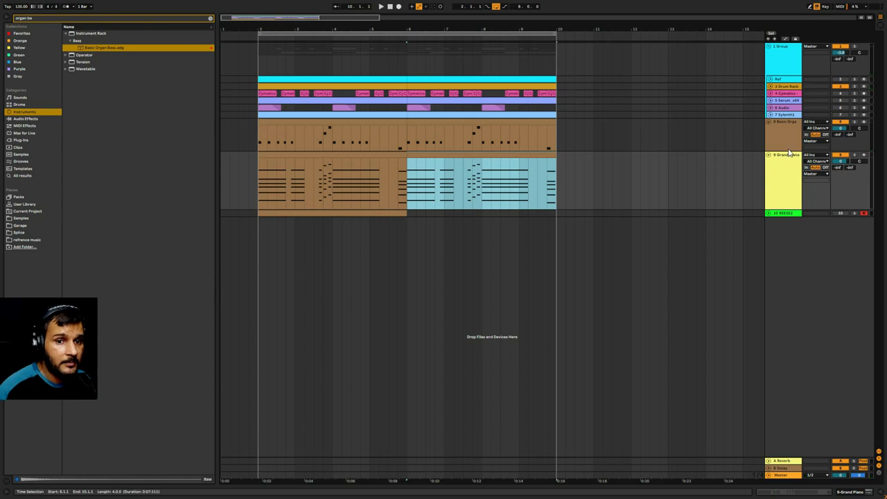
Find EQ Eight among the favorites with the search term "eq" and add it after the Grand Piano instrument
click(795, 170)
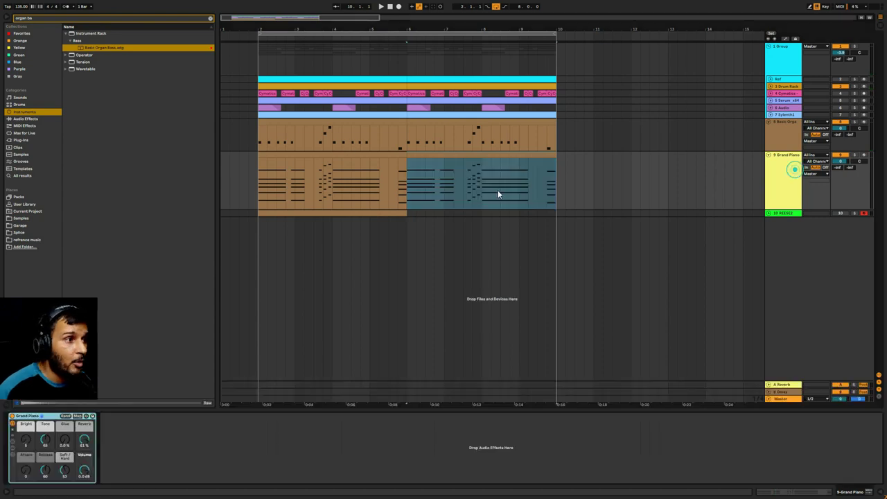
click(63, 19)
text(ep)
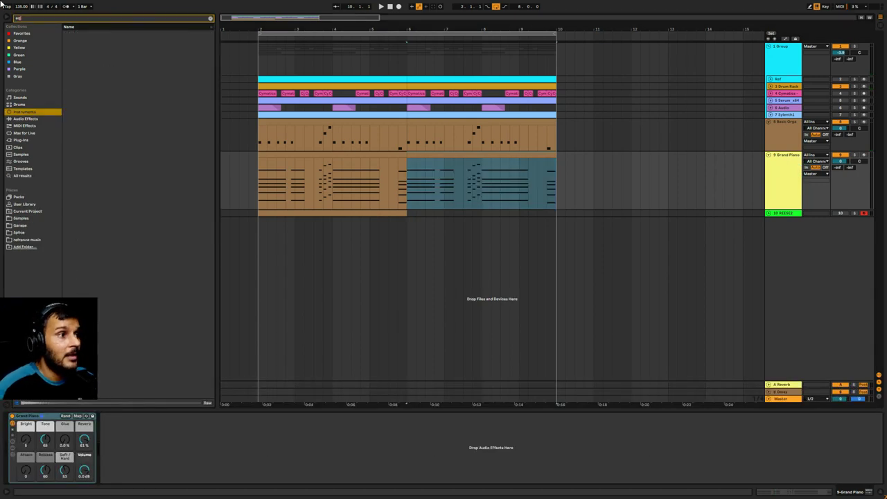
click(19, 34)
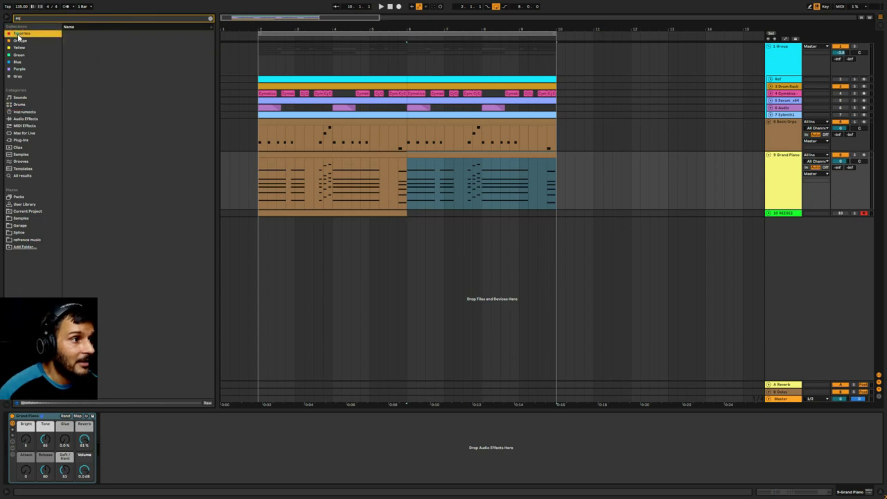
click(79, 34)
drag(344, 189, 345, 189)
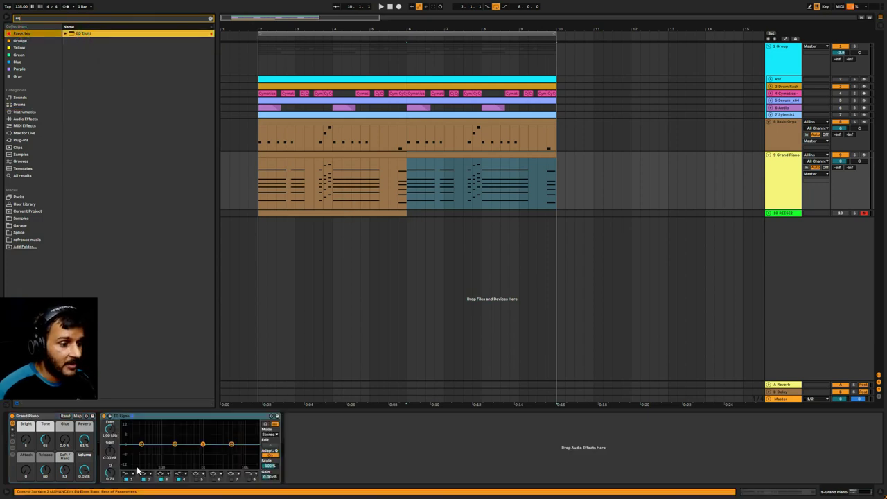
Turn the piano EQ's first band into a low cut and move its cutoff up to about 287 Hz
click(133, 475)
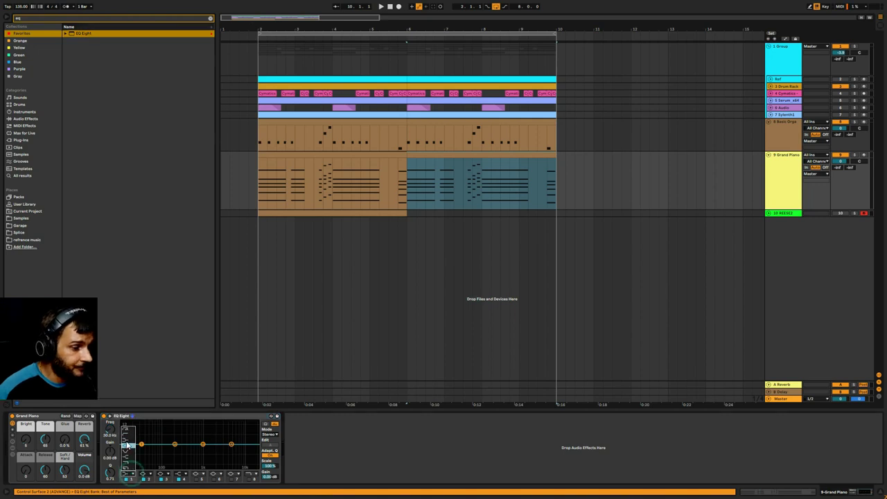
click(129, 430)
drag(143, 451, 182, 451)
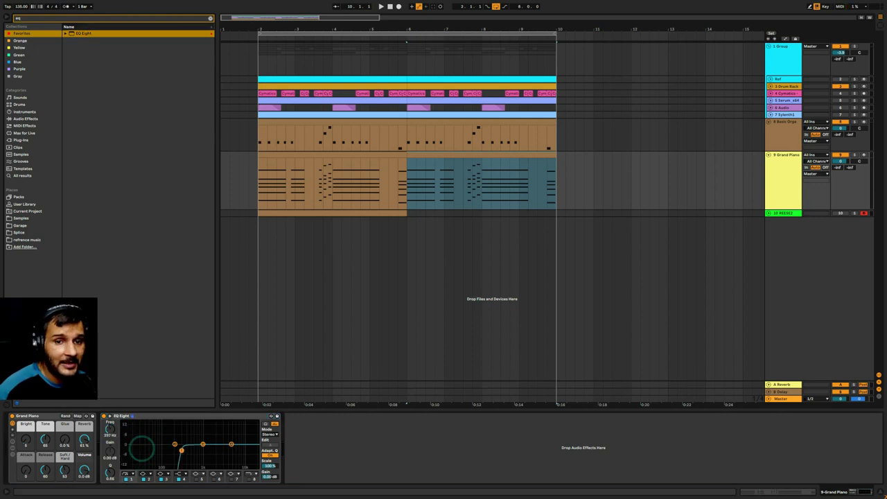
Solo the piano during playback, slightly boost the EQ's high band, and raise the low-cut frequency to about 417 Hz
click(854, 155)
key(space)
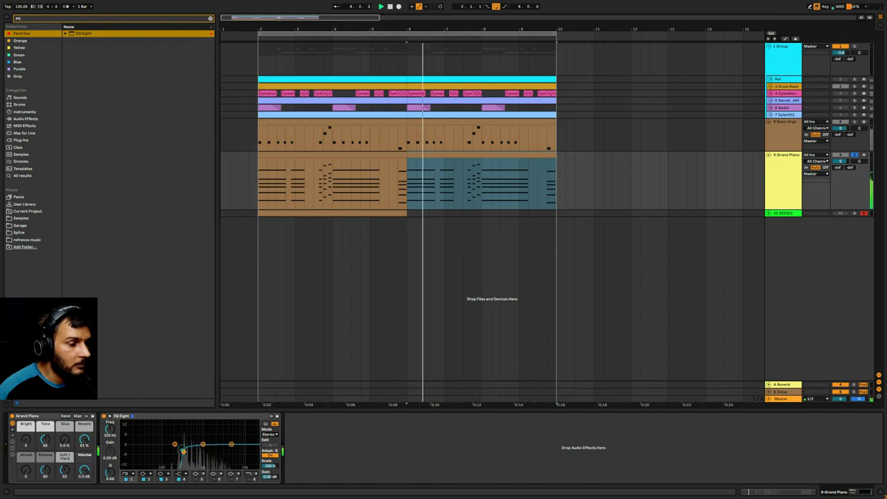
drag(233, 446, 227, 442)
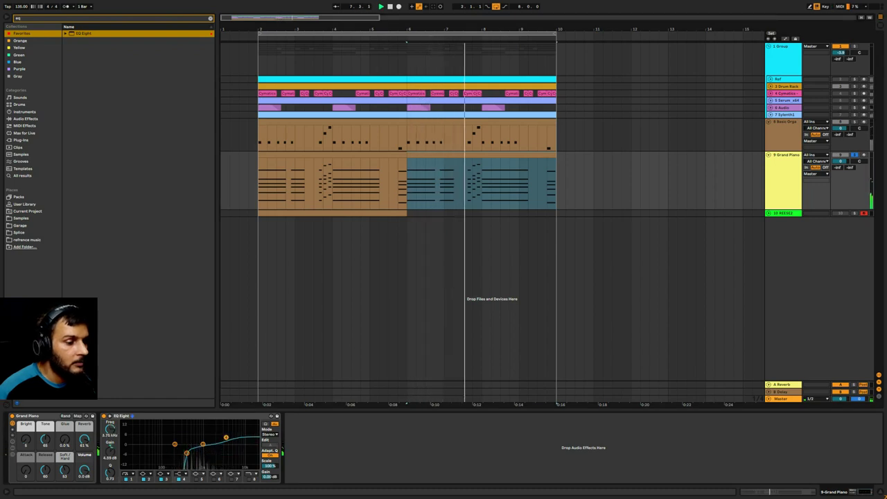
click(186, 451)
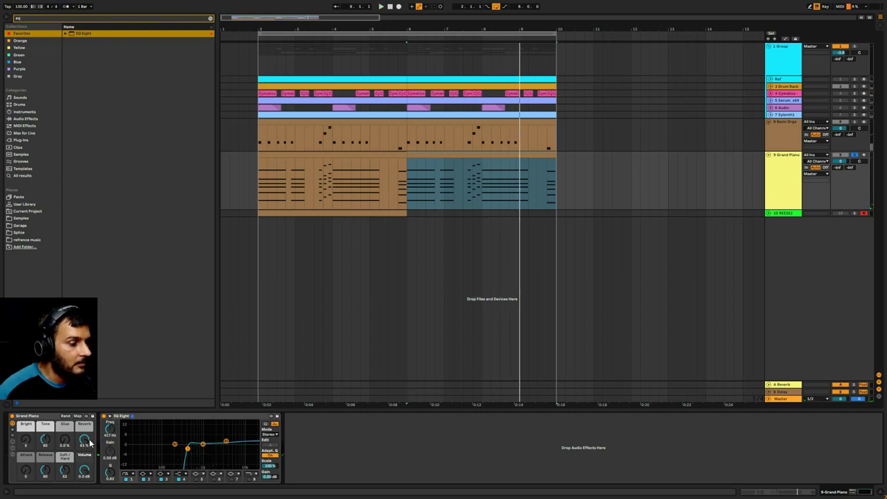
Raise the Grand Piano's volume to about 3.2 dB, unsolo the track, and play the full mix from bar 2
drag(84, 471, 84, 465)
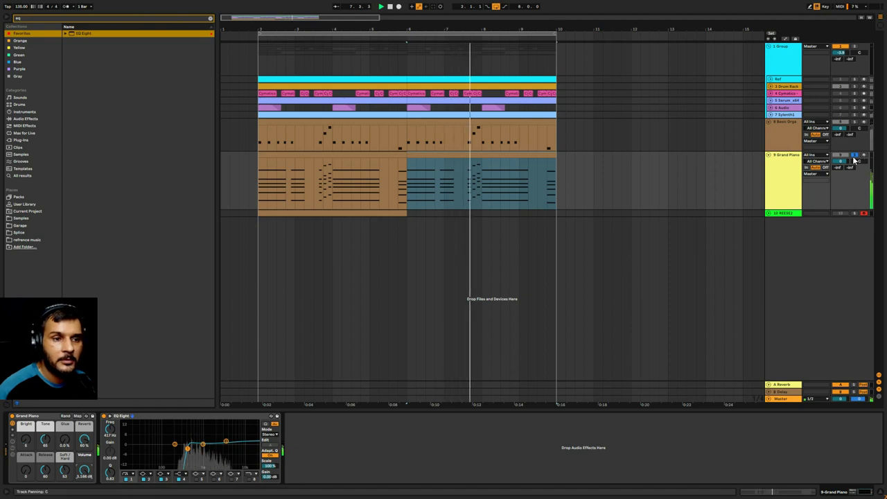
click(852, 154)
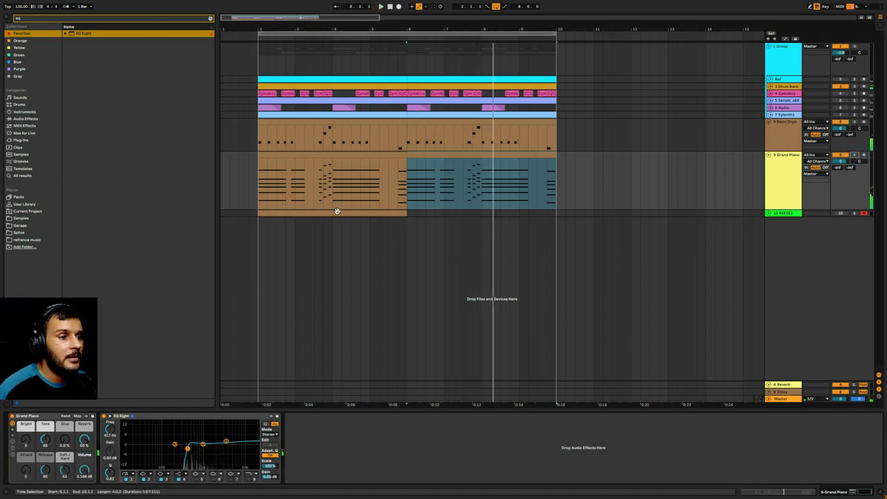
click(259, 189)
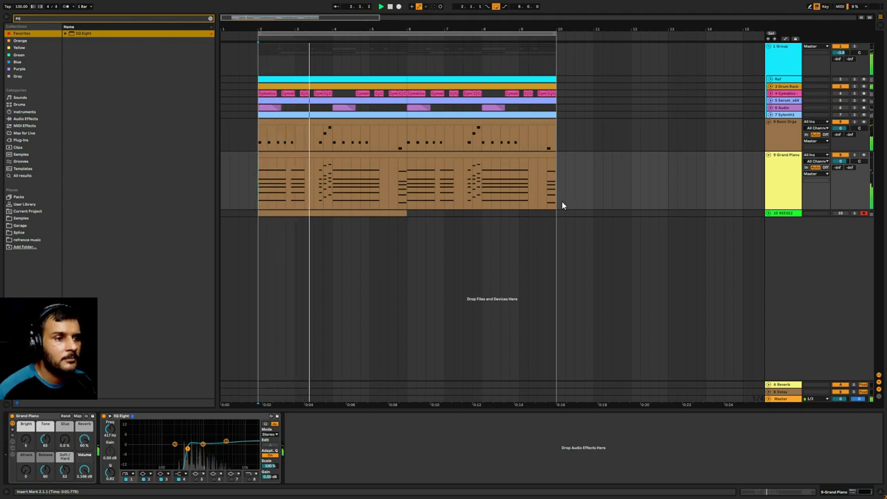
Deactivate all notes of the short chord on beat 2.4 in the first piano clip and play the pattern
click(343, 155)
double_click(343, 155)
click(453, 367)
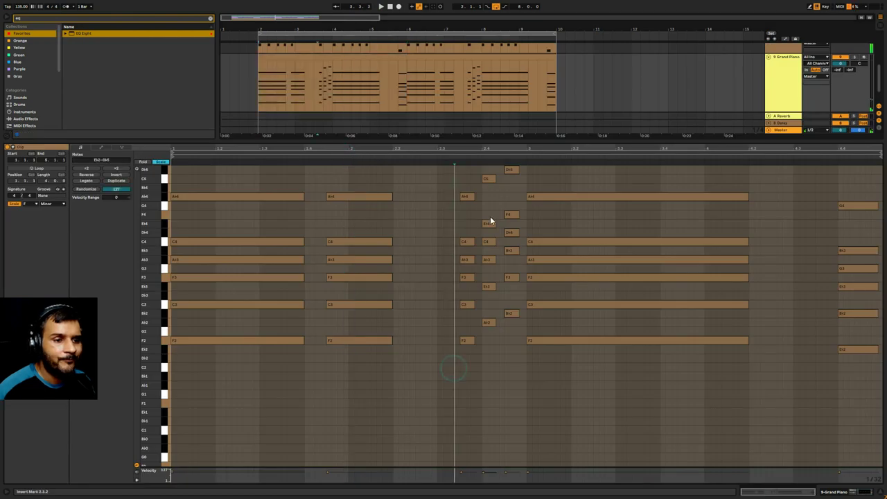
drag(487, 199, 490, 367)
click(448, 420)
key(space)
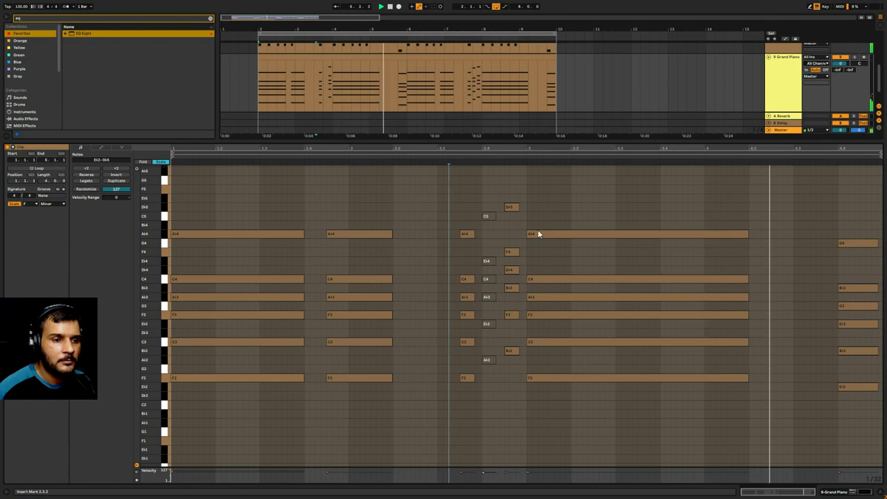
Deactivate the short piano chord at 2.3.3, replay the pattern, and select the notes of the second long chord
key(space)
drag(514, 189, 507, 360)
drag(458, 223, 467, 403)
click(467, 402)
key(space)
drag(340, 183, 368, 403)
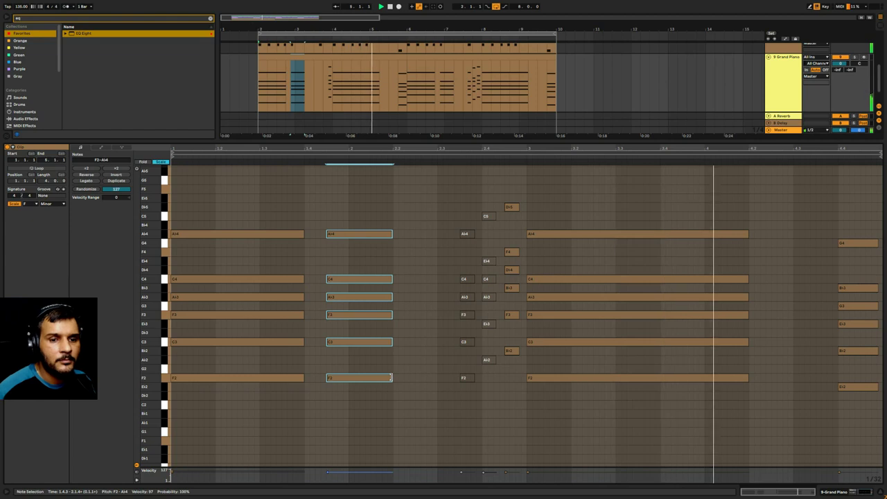
Close the note editor and duplicate the edited first piano clip over the copy in bars 6 to 10
click(427, 140)
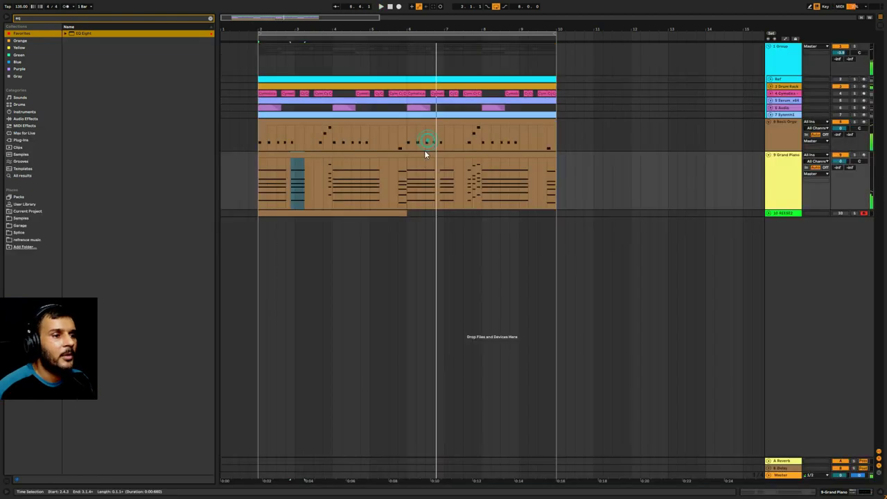
click(338, 152)
key(ctrl+d)
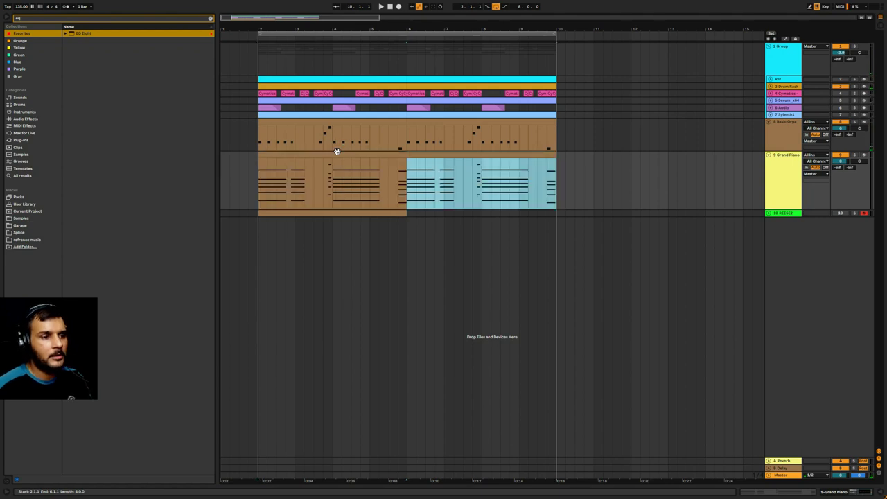
click(433, 281)
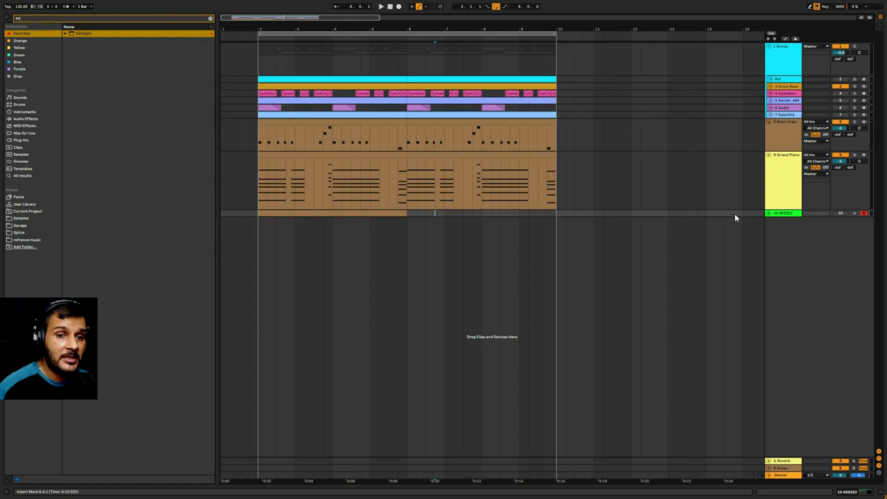
Unfold the REESE2 track, replace its clip in bars 2 to 6 with a copy of the first piano clip, and solo it
click(769, 214)
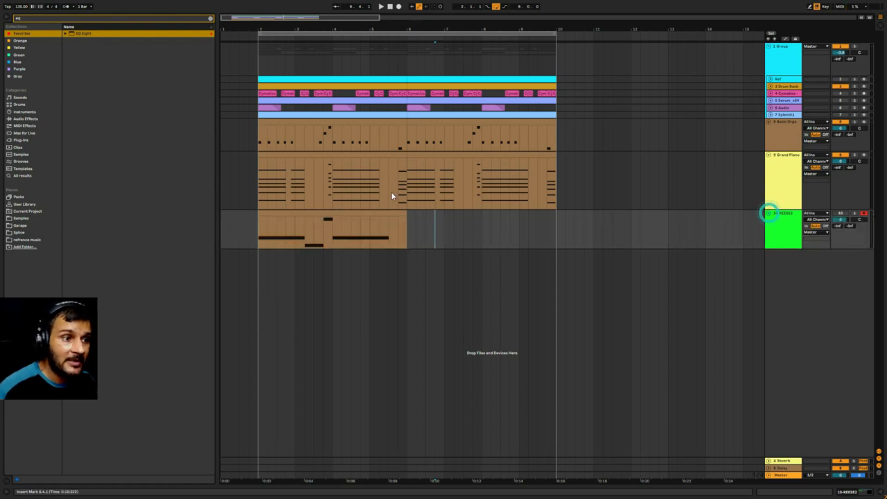
click(342, 164)
drag(325, 158, 322, 211)
click(854, 214)
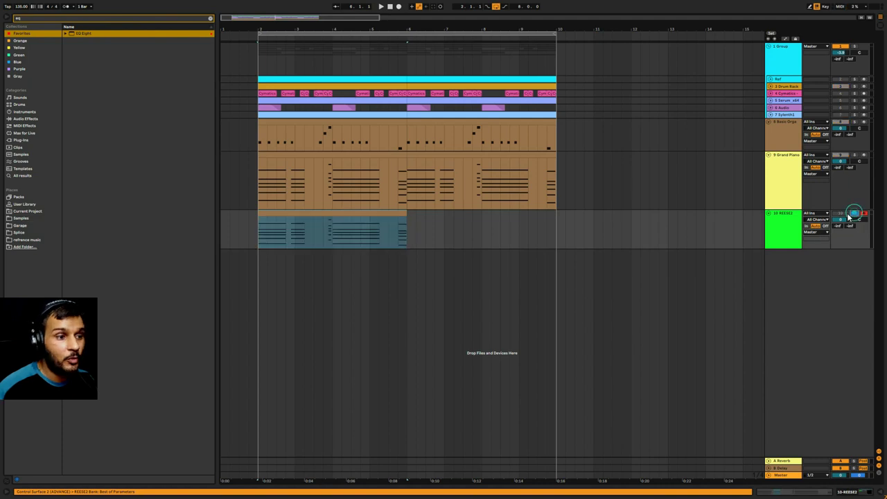
click(306, 212)
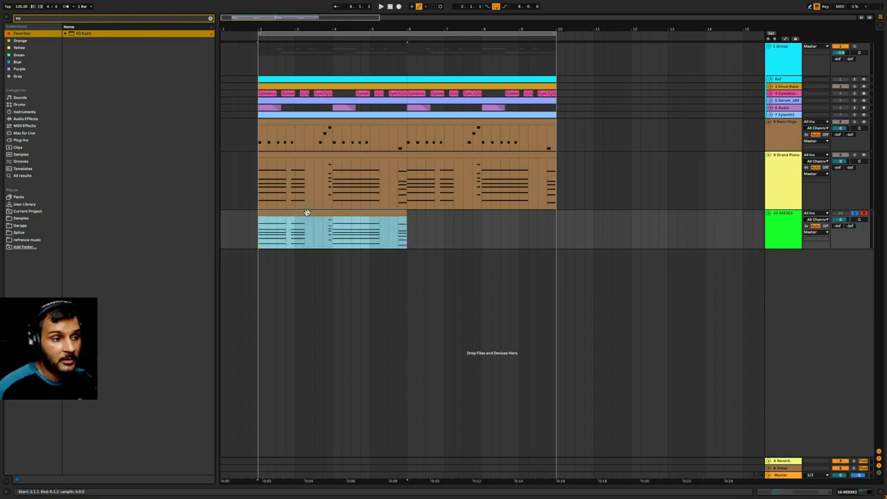
Delete the upper notes of the first three chords in the reese clip, keeping only their low F2 notes
double_click(307, 213)
click(198, 192)
drag(210, 188, 396, 356)
key(Delete)
drag(384, 197, 473, 347)
key(Delete)
Delete the upper notes of the remaining chords from beat 2.4 onward, keeping each lowest note, and play the bass line
drag(485, 186, 494, 340)
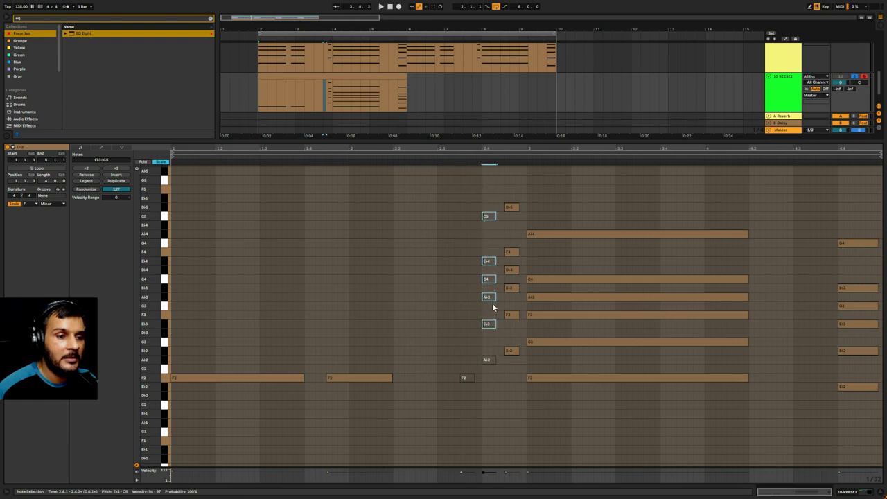
key(Delete)
drag(510, 204, 514, 319)
key(Delete)
drag(581, 202, 574, 362)
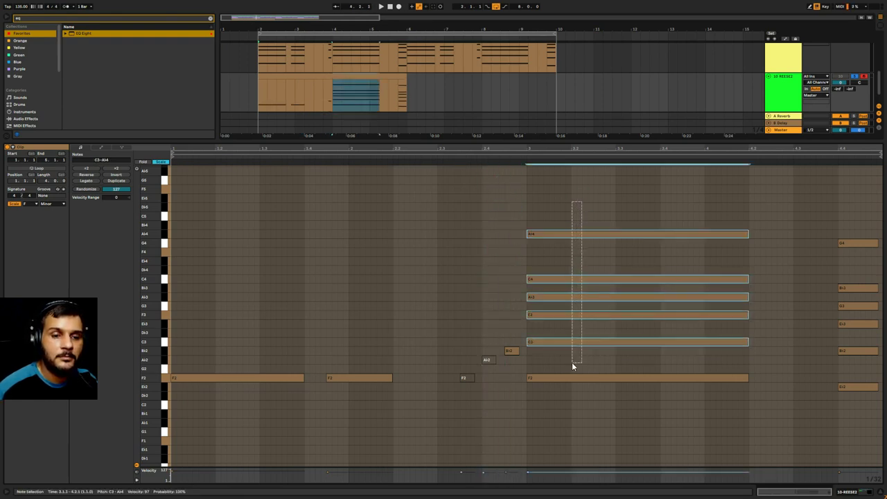
key(Delete)
click(857, 211)
drag(855, 349, 857, 358)
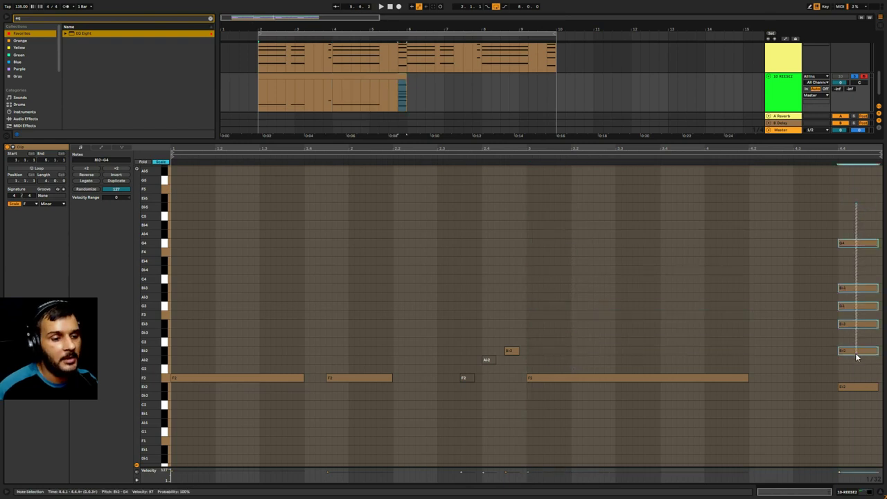
key(Delete)
click(385, 348)
key(space)
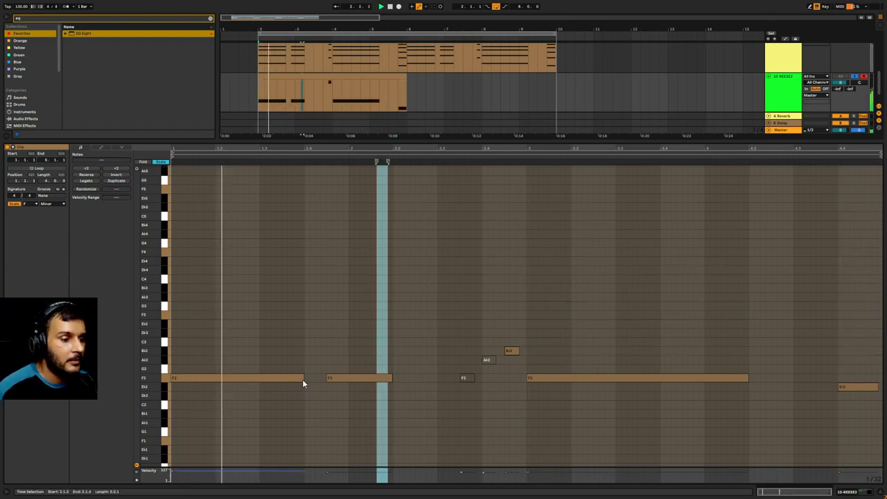
Extend the first F2 to beat 2.4, stretch the B♭2 from 2.4 to 3, and lengthen the second long F2 to 4.4
drag(302, 377, 415, 385)
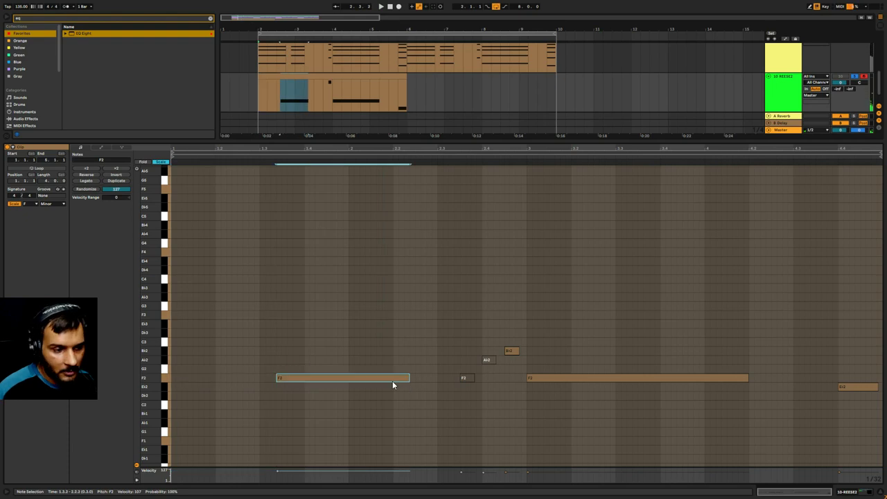
key(ctrl+z)
drag(303, 377, 483, 378)
mouse_move(511, 351)
mouse_down()
mouse_move(488, 353)
mouse_move(525, 350)
mouse_up()
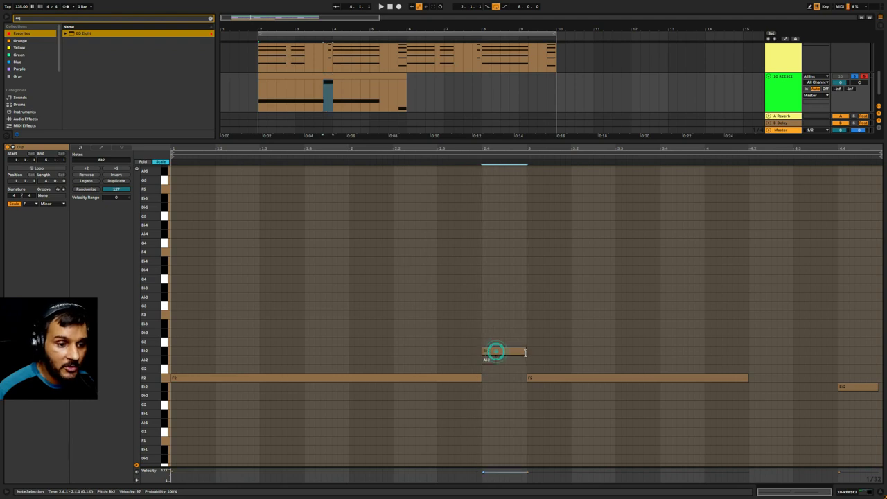
drag(749, 379, 836, 379)
Close the note editor, play the reese together with the soloed Grand Piano, and duplicate the reese clip into bars 6 to 10
key(space)
key(ctrl+alt+l)
key(space)
key(space)
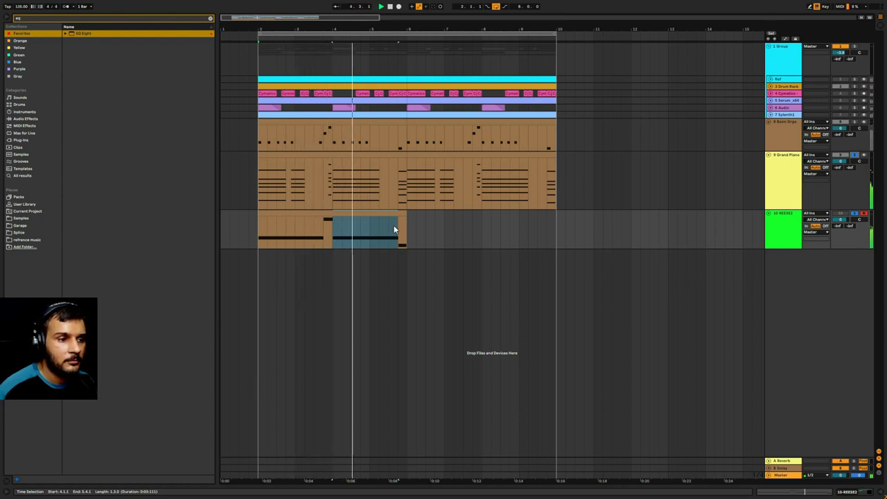
click(377, 213)
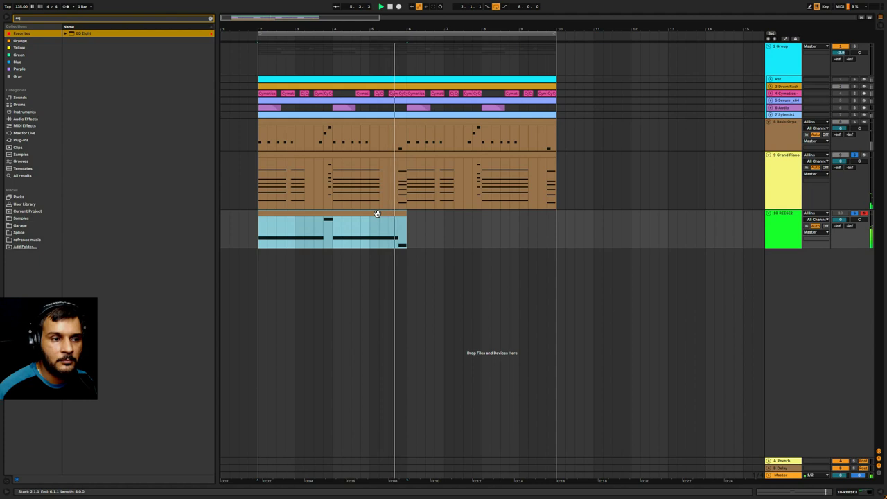
key(ctrl+d)
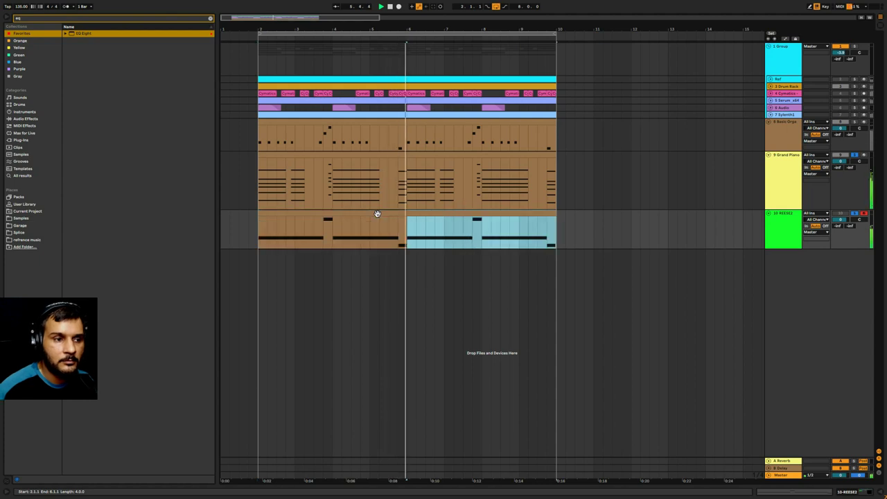
click(474, 250)
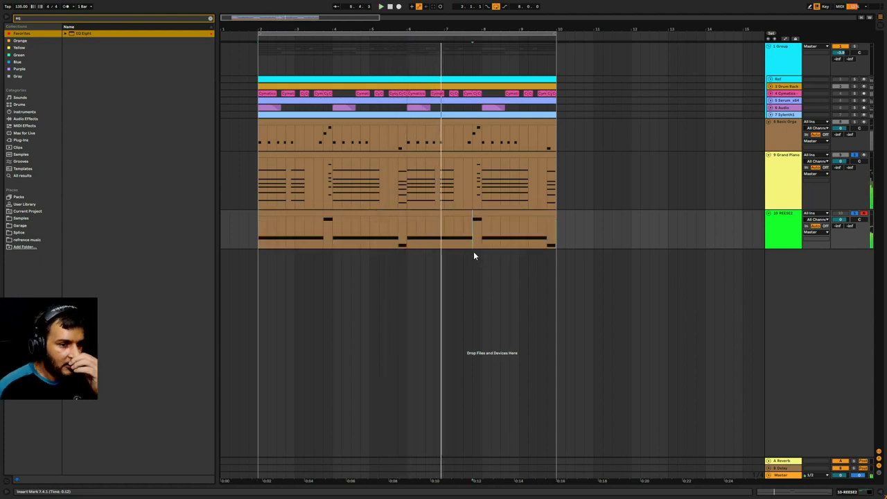
Transpose all notes of the first reese clip down one octave, play it, and duplicate it over the copy in bars 6 to 10
double_click(316, 212)
drag(271, 287, 861, 415)
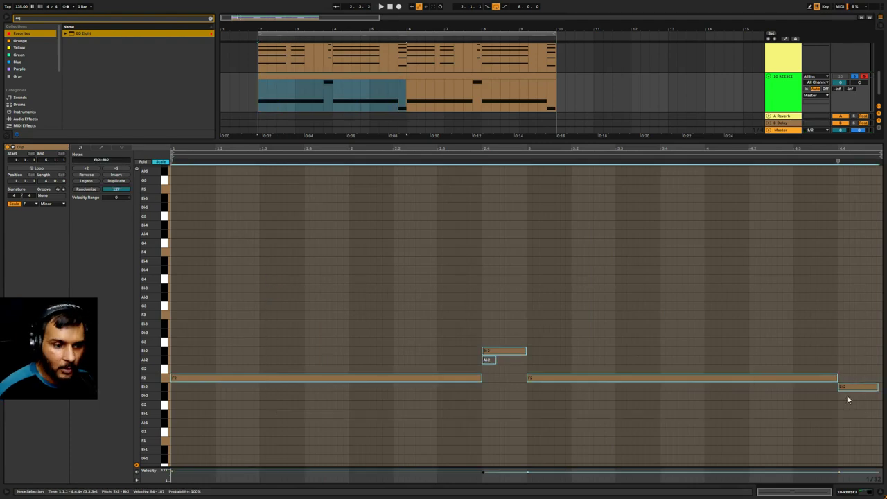
key(shift+Down)
scroll(595, 366, up, 2)
key(space)
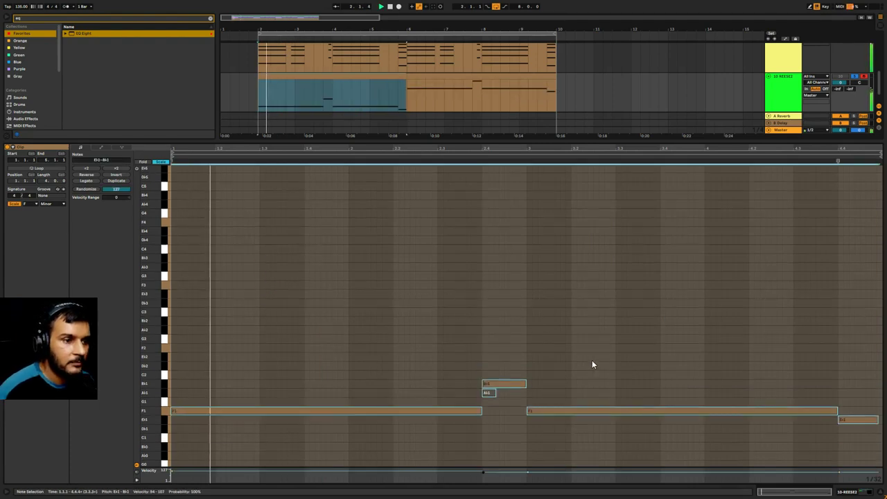
click(351, 75)
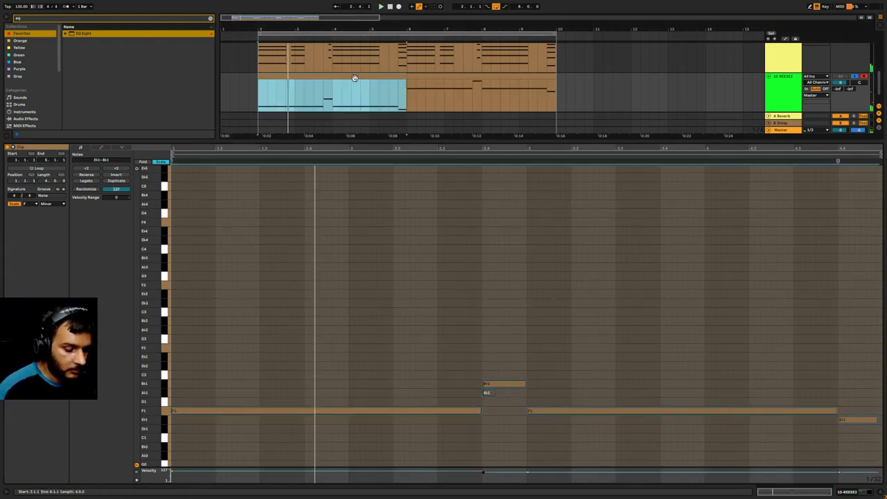
key(ctrl+d)
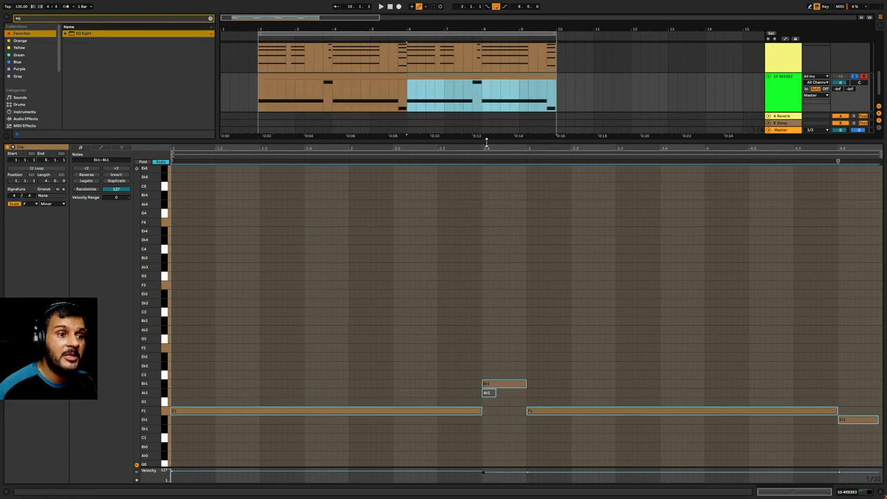
Close the note editor, unsolo the reese and piano tracks, and play the full mix from bar 2 with the reese track activated
key(ctrl+alt+l)
click(293, 215)
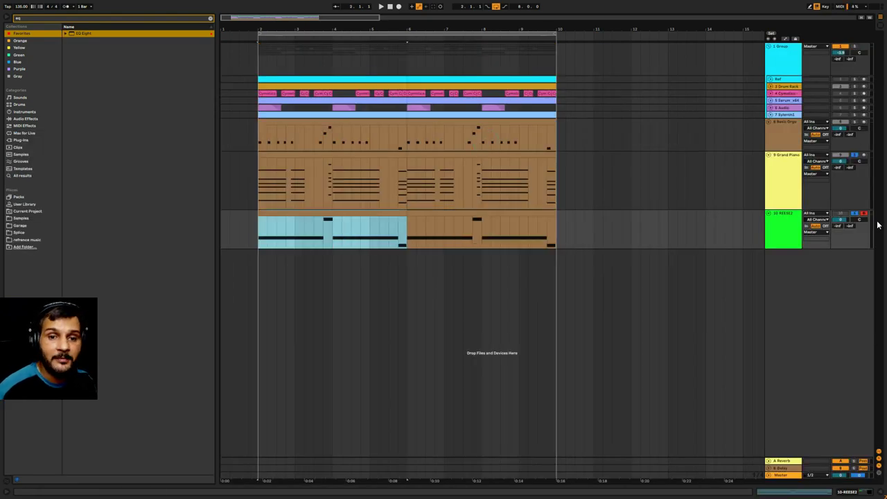
click(859, 215)
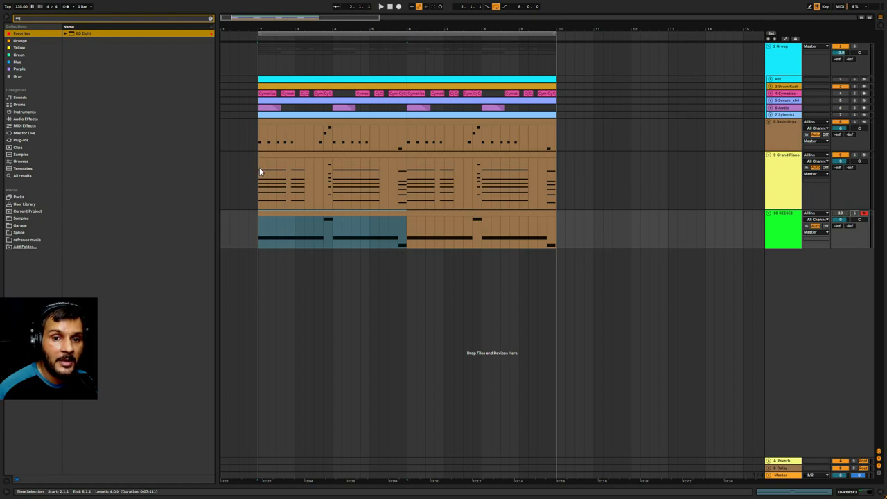
click(260, 171)
key(space)
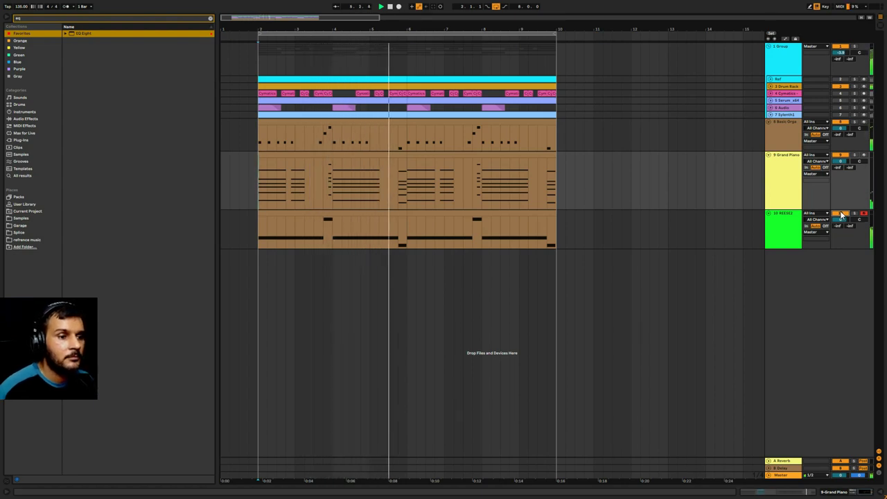
key(space)
Copy the sidechain Compressor from the Cymatics 808 track to the Basic Organ Bass track
click(791, 130)
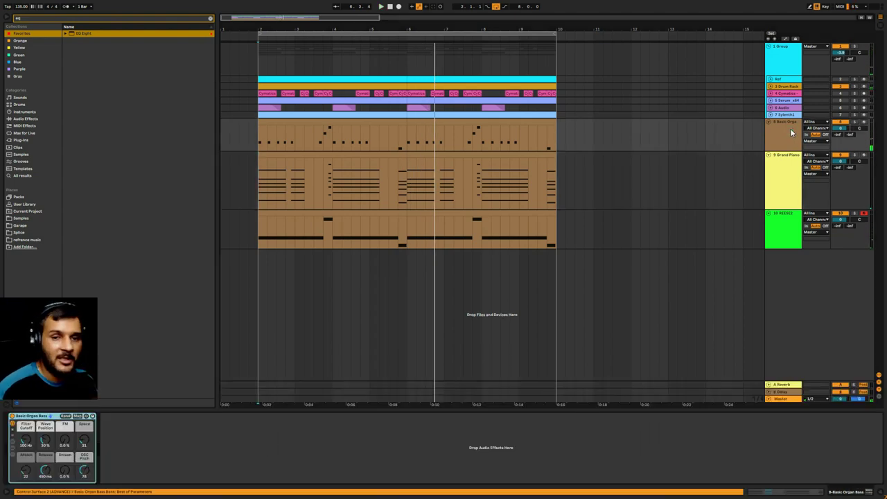
click(789, 94)
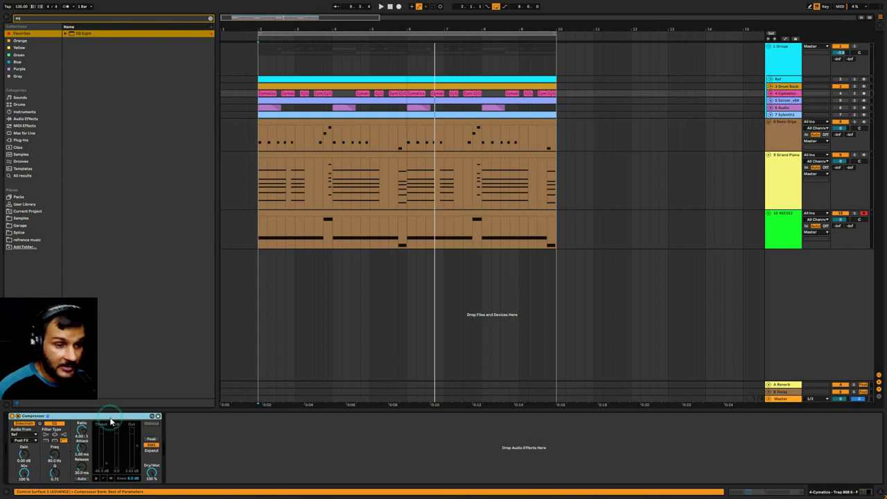
click(793, 149)
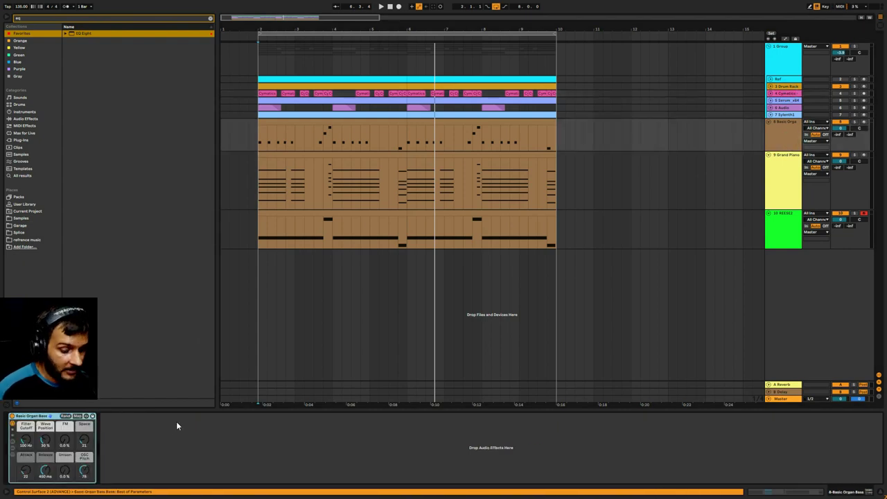
key(ctrl+v)
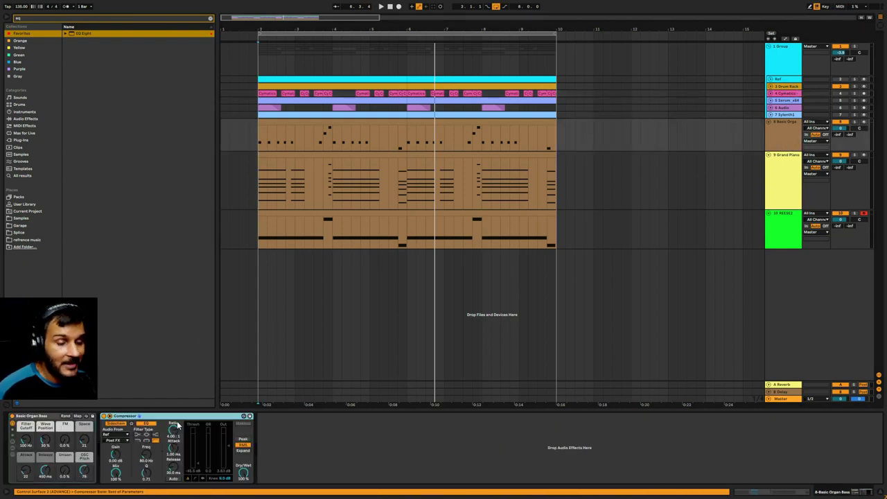
Paste the sidechain Compressor at the end of the Grand Piano and REESE2 device chains
click(800, 173)
click(455, 435)
key(ctrl+v)
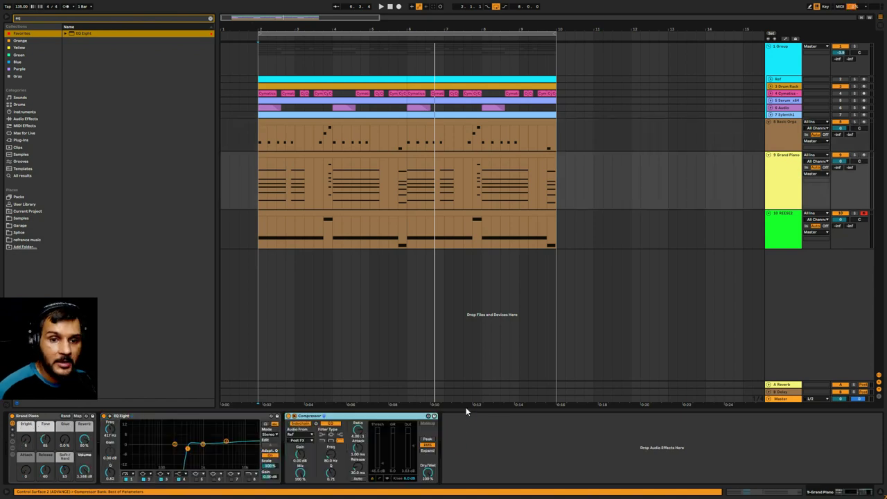
click(785, 233)
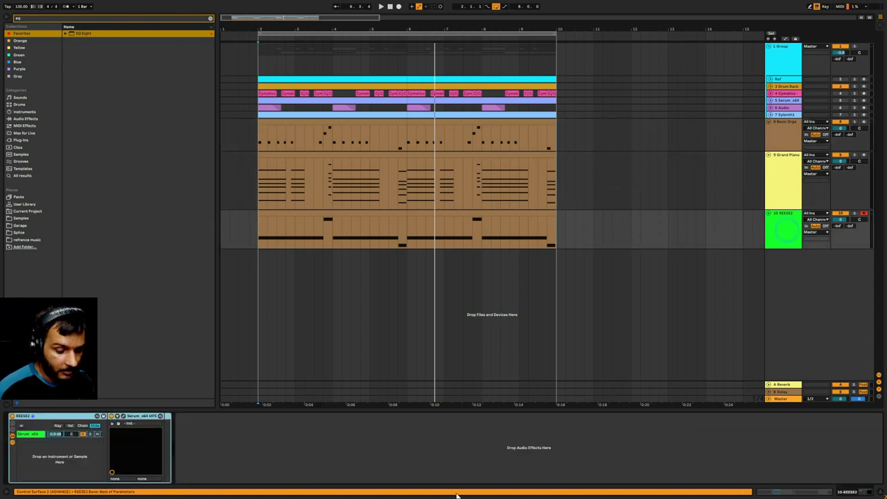
click(474, 460)
key(ctrl+v)
Raise the REESE2 Compressor's threshold to about -37.2 dB while playing the mix from bar 2
key(space)
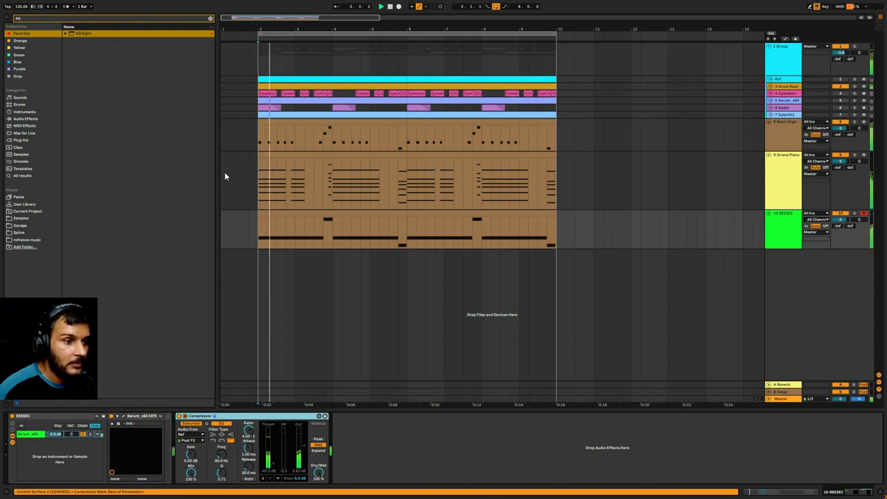
click(272, 461)
key(space)
key(space)
key(space)
key(space)
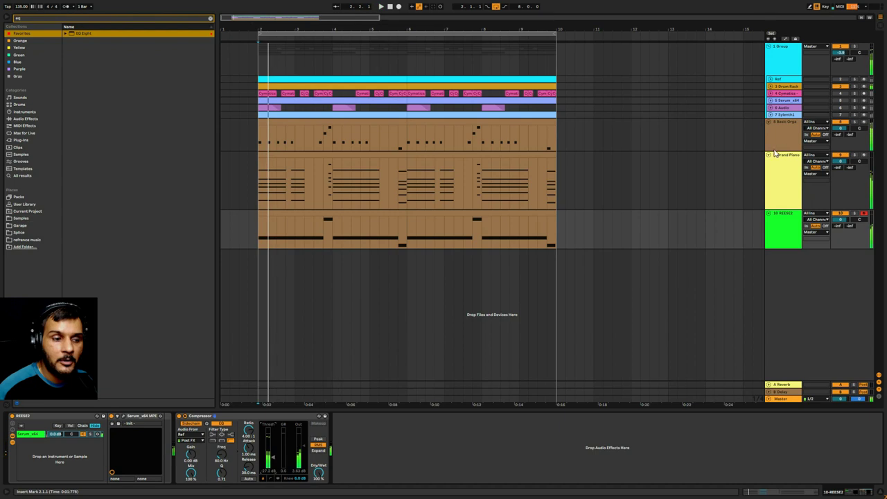
Raise the Basic Organ Bass Compressor's threshold for lighter ducking while playing the mix
click(787, 139)
click(197, 463)
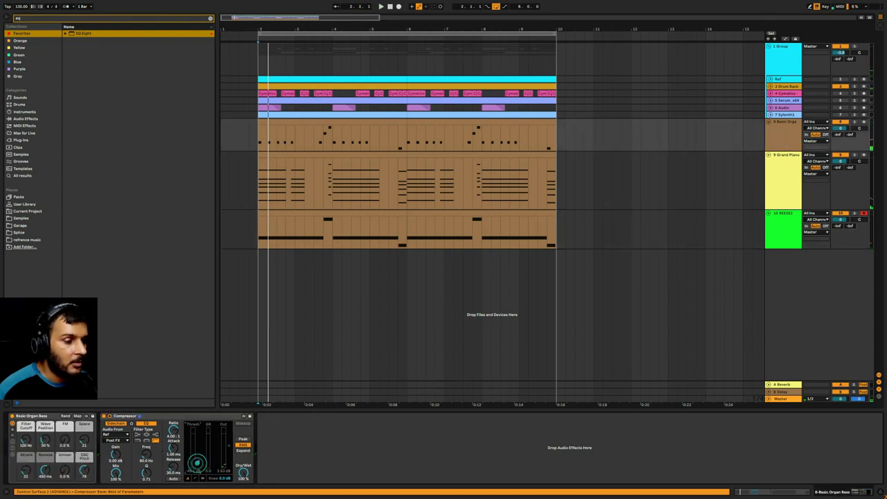
key(space)
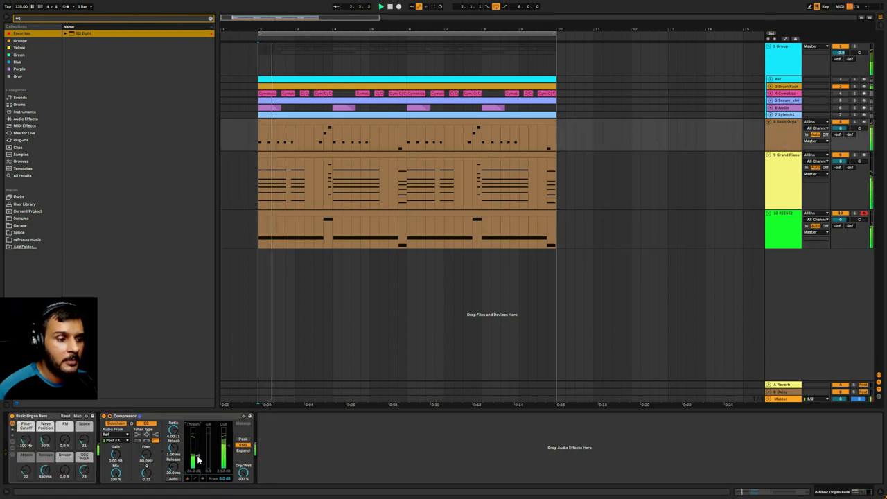
drag(198, 459, 198, 452)
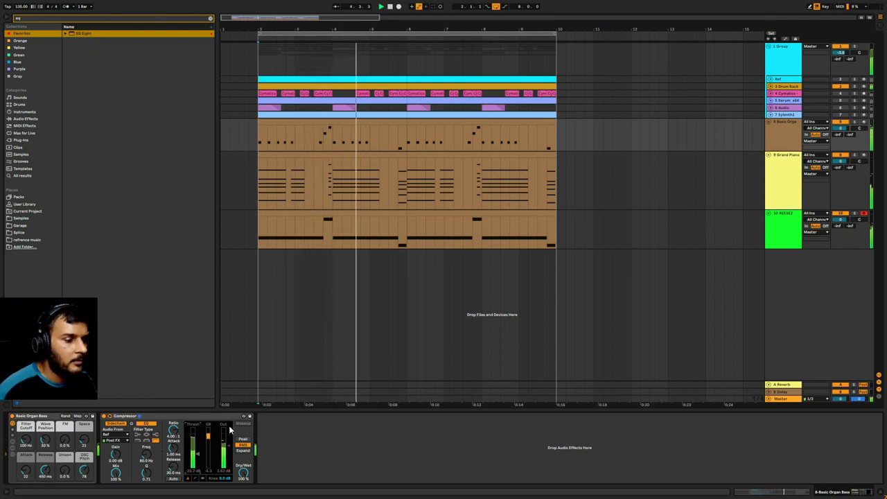
drag(201, 458, 201, 452)
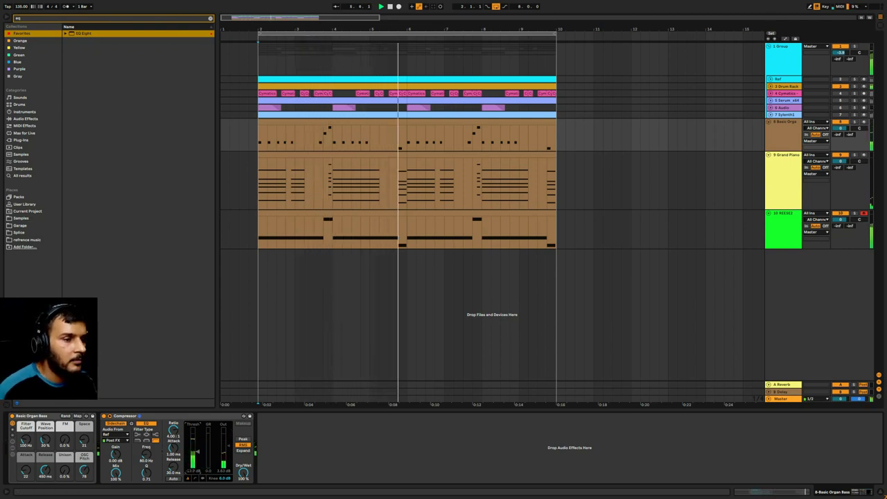
Raise the Grand Piano Compressor's threshold, replay the mix from bar 2, and hide the device view
click(782, 185)
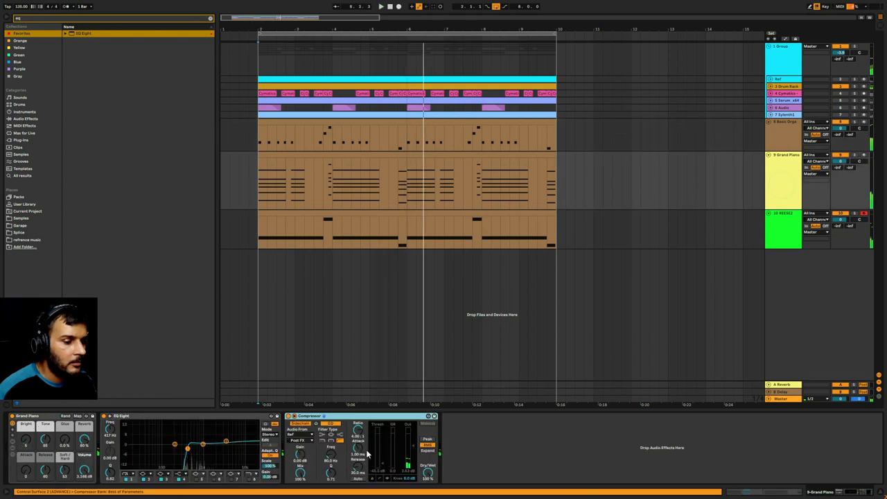
key(space)
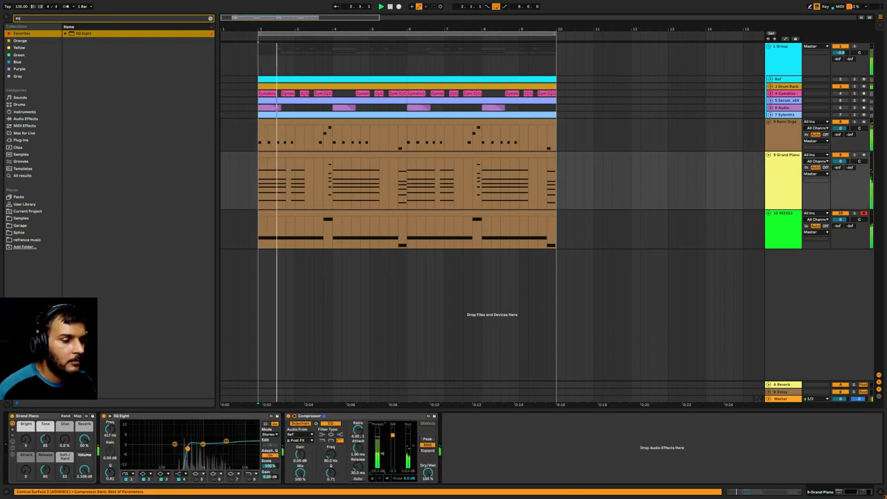
key(ctrl+alt+l)
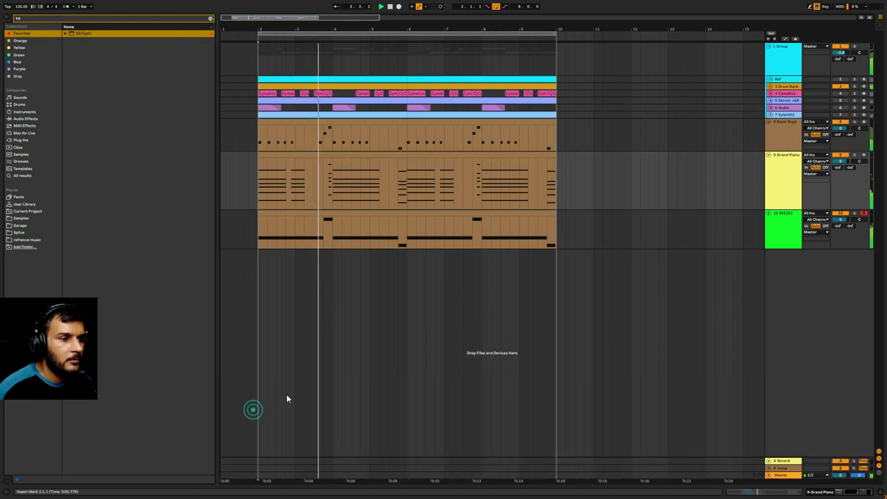
click(425, 228)
click(445, 275)
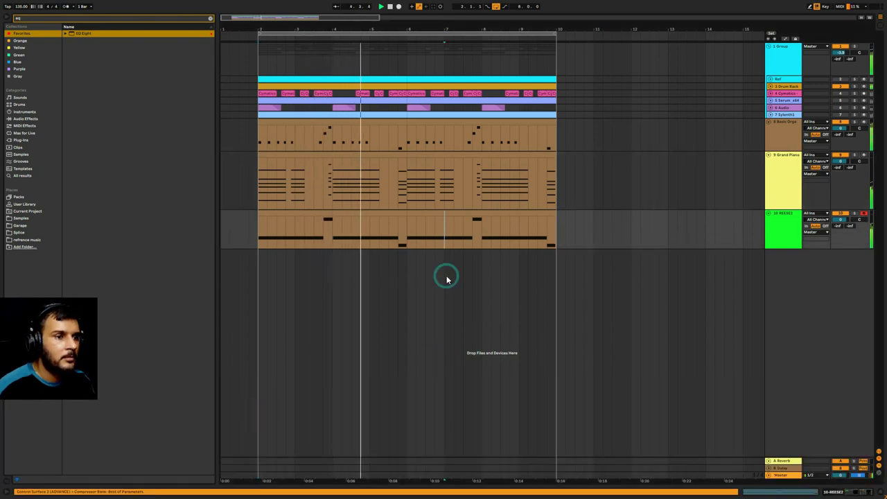